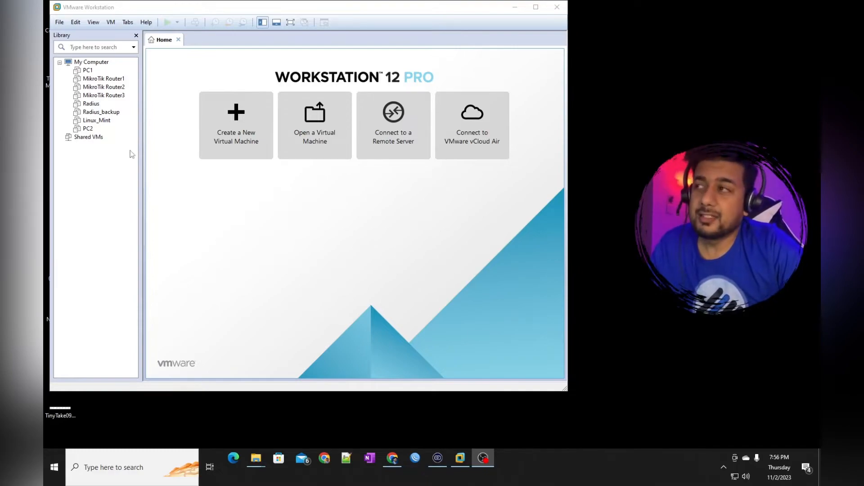
Open MikroTik Router1 from the Library in its own tab and bring up its VM settings
{"action": "left_click", "coordinate": [96, 80]}
{"action": "right_click", "coordinate": [96, 83]}
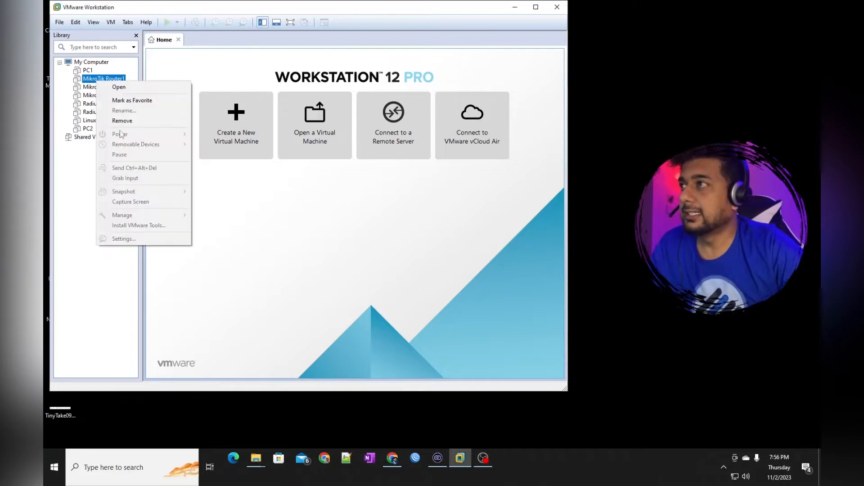
{"action": "left_click", "coordinate": [83, 186]}
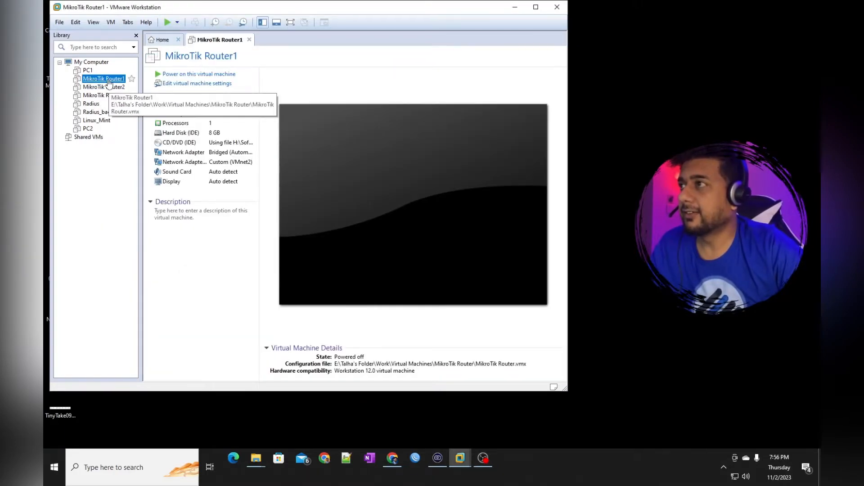
{"action": "left_click", "coordinate": [180, 85]}
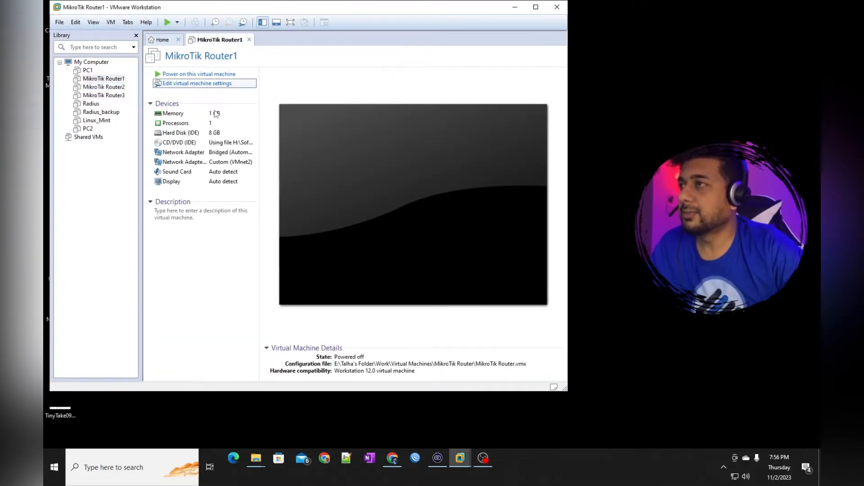
Review the router's two existing network adapters, including the one on VMnet2
{"action": "left_click", "coordinate": [211, 131]}
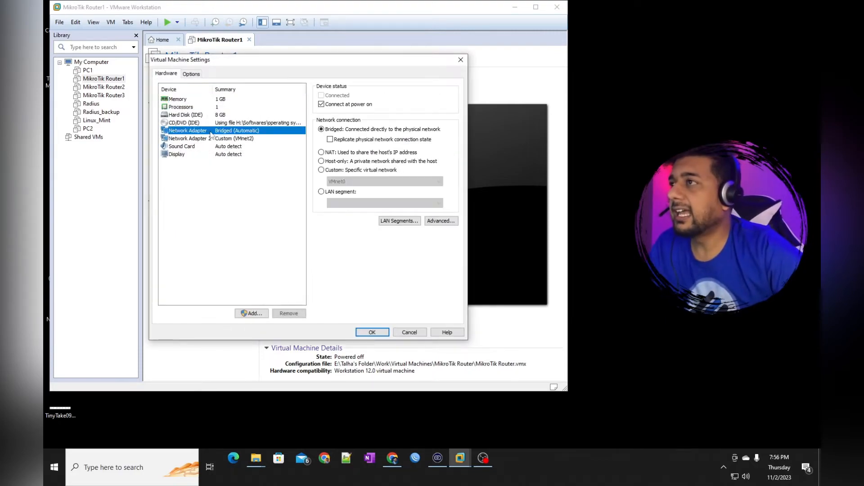
{"action": "left_click", "coordinate": [210, 137]}
{"action": "left_click", "coordinate": [208, 131]}
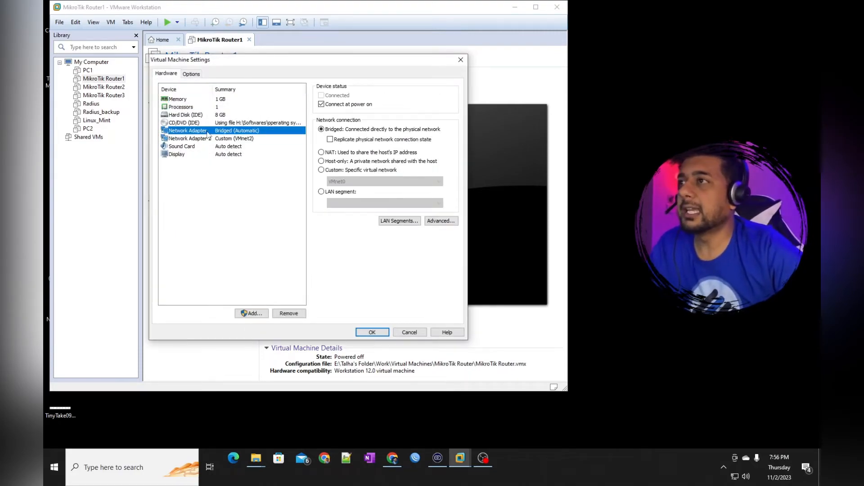
{"action": "left_click", "coordinate": [232, 139]}
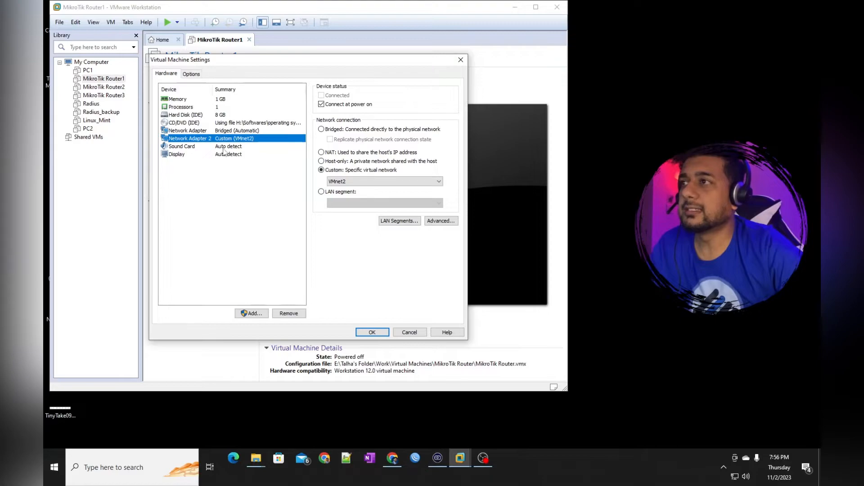
Add a third network adapter on Custom VMnet5 and save the router's settings
{"action": "left_click", "coordinate": [245, 315]}
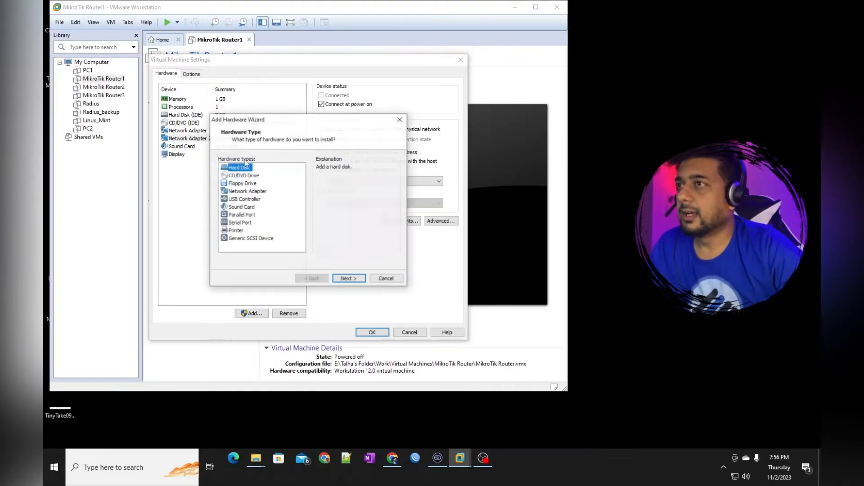
{"action": "left_click", "coordinate": [247, 191]}
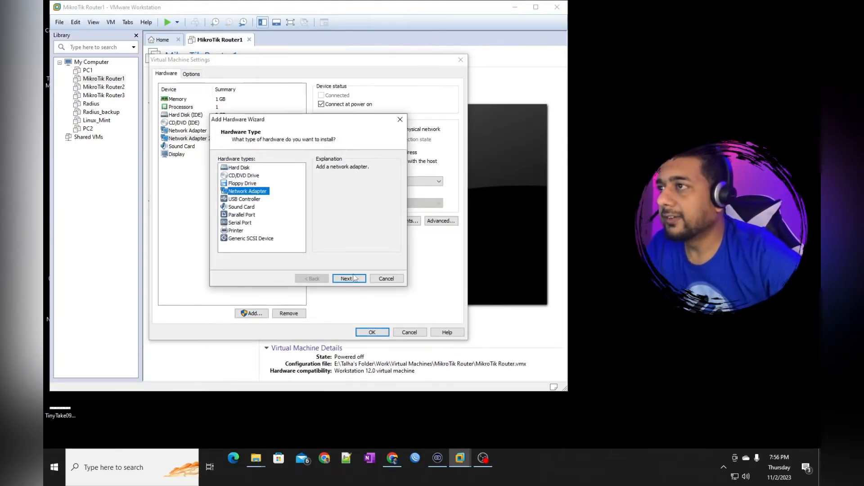
{"action": "left_click", "coordinate": [349, 279]}
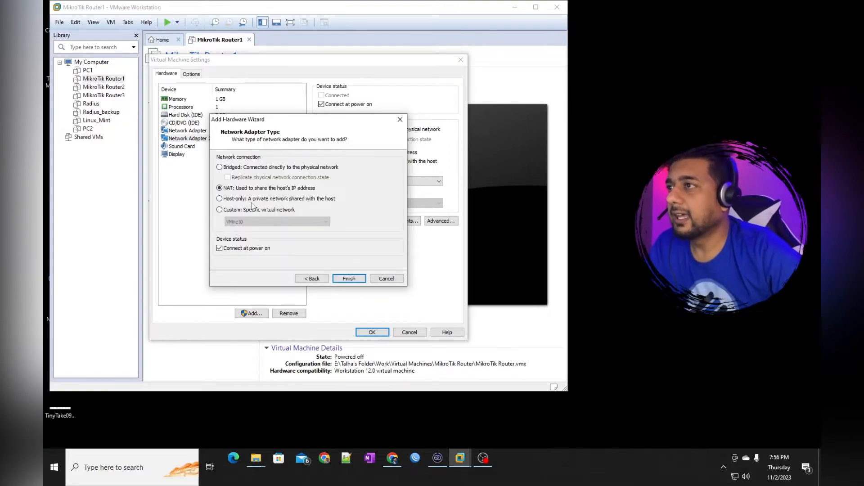
{"action": "left_click", "coordinate": [256, 211]}
{"action": "left_click", "coordinate": [270, 221]}
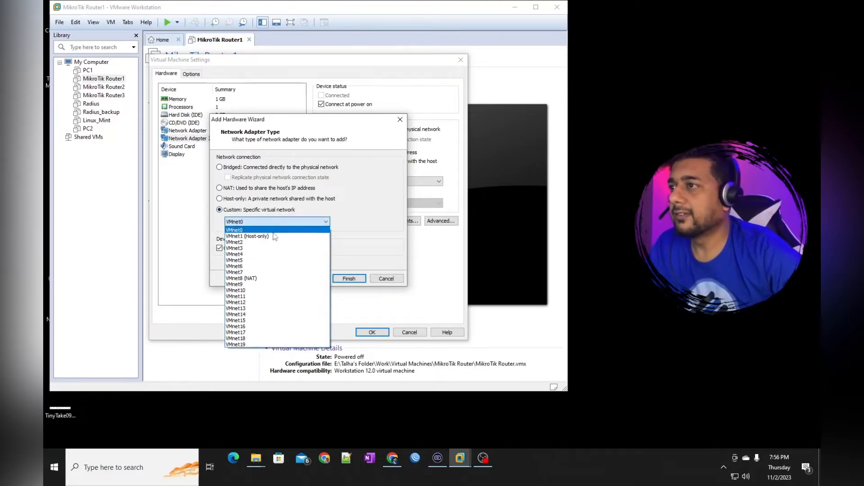
{"action": "left_click", "coordinate": [265, 260]}
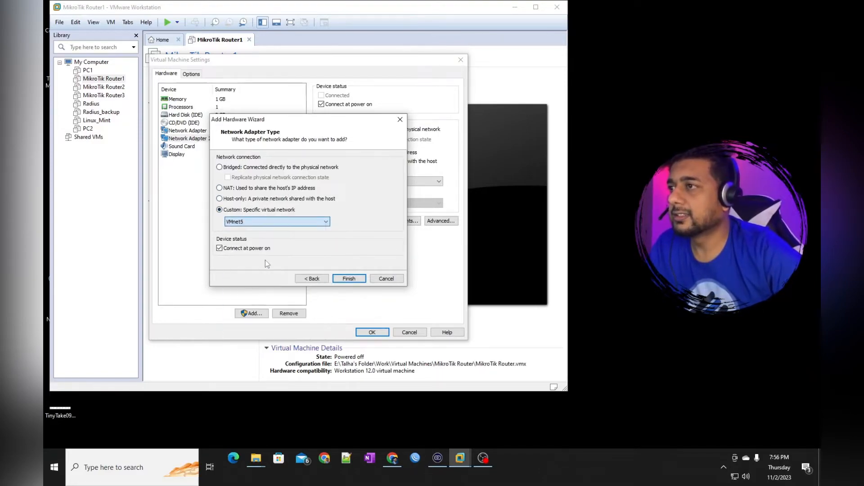
{"action": "left_click", "coordinate": [348, 279]}
{"action": "left_click", "coordinate": [372, 332]}
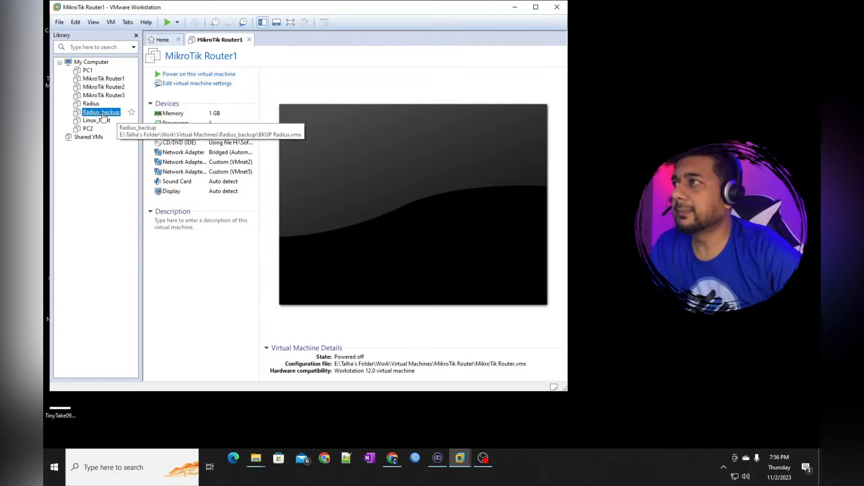
Open Radius_backup in its own tab and bring up its VM settings
{"action": "right_click", "coordinate": [103, 114]}
{"action": "left_click", "coordinate": [123, 118]}
{"action": "left_click", "coordinate": [214, 85]}
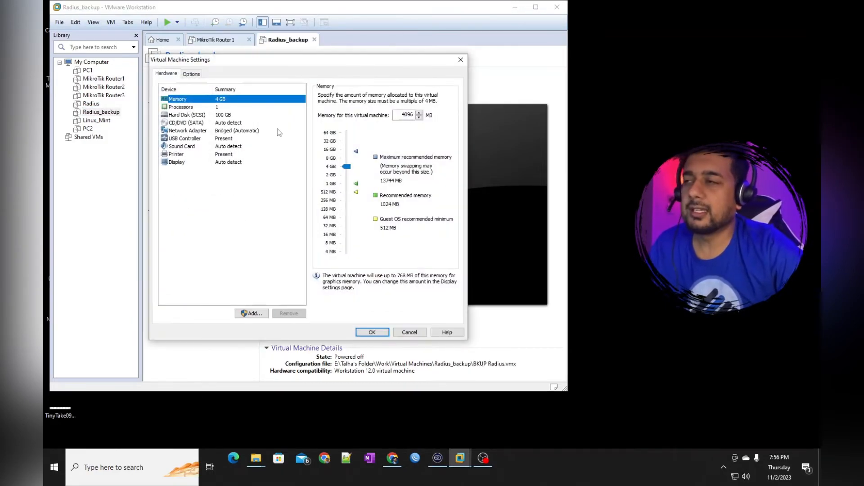
Switch Radius_backup's network adapter from bridged to Custom VMnet5, save, and power it on
{"action": "left_click", "coordinate": [219, 131]}
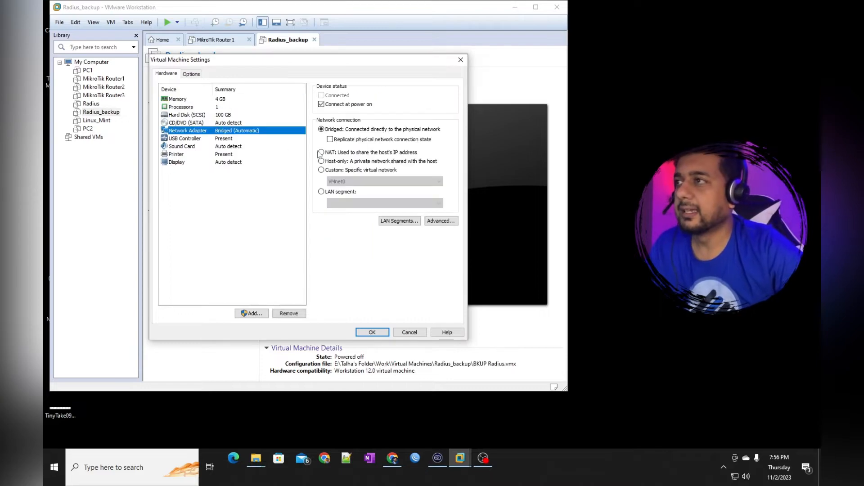
{"action": "left_click", "coordinate": [341, 170]}
{"action": "left_click", "coordinate": [343, 182]}
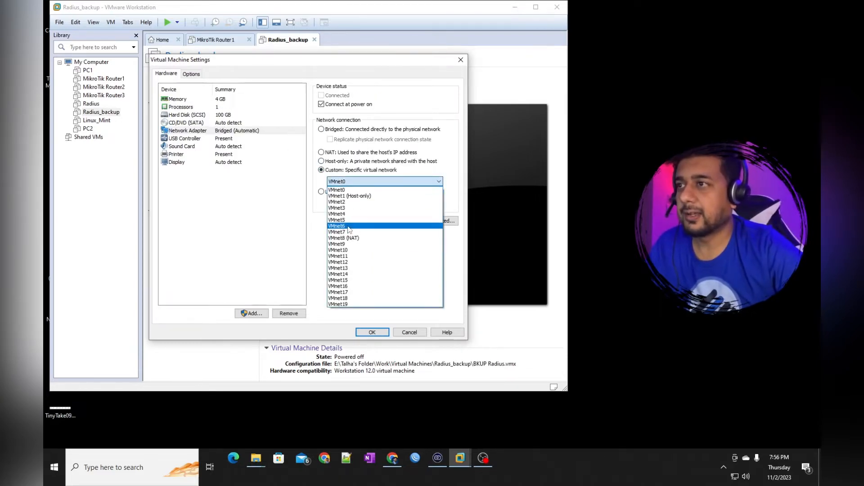
{"action": "left_click", "coordinate": [346, 221]}
{"action": "left_click", "coordinate": [381, 335]}
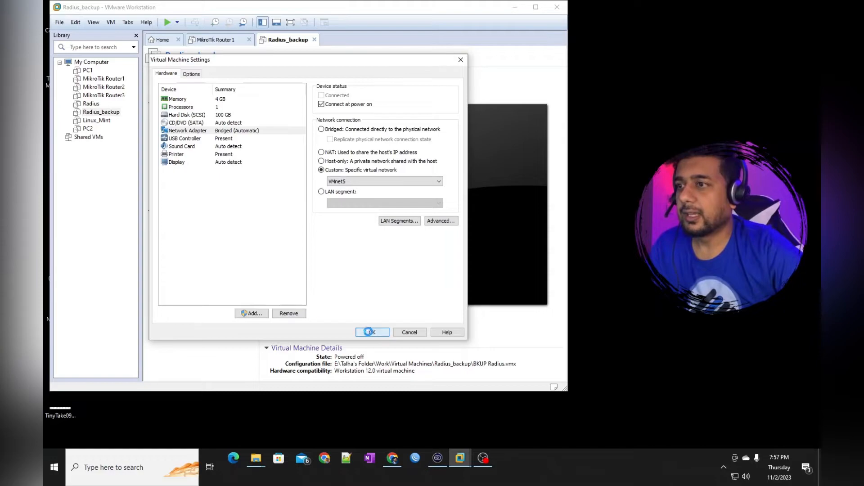
{"action": "left_click", "coordinate": [191, 75]}
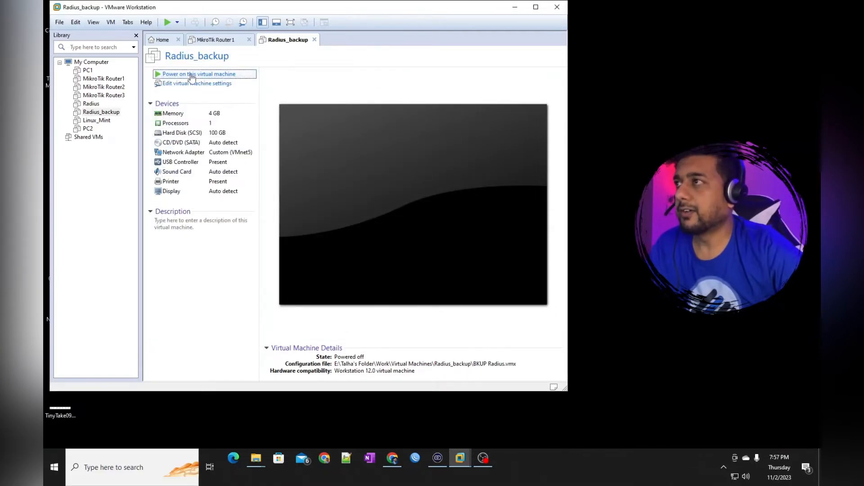
Confirm Radius_backup was copied, power on MikroTik Router1, and launch WinBox Loader
{"action": "left_click", "coordinate": [283, 226]}
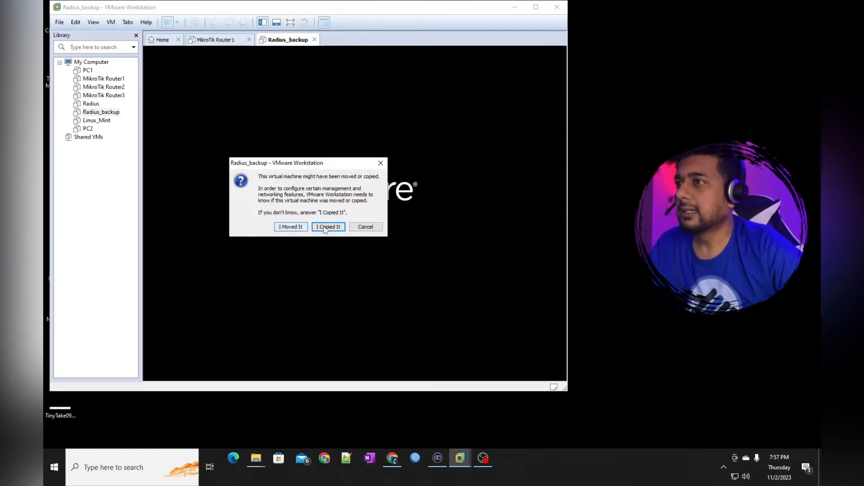
{"action": "left_click", "coordinate": [110, 80]}
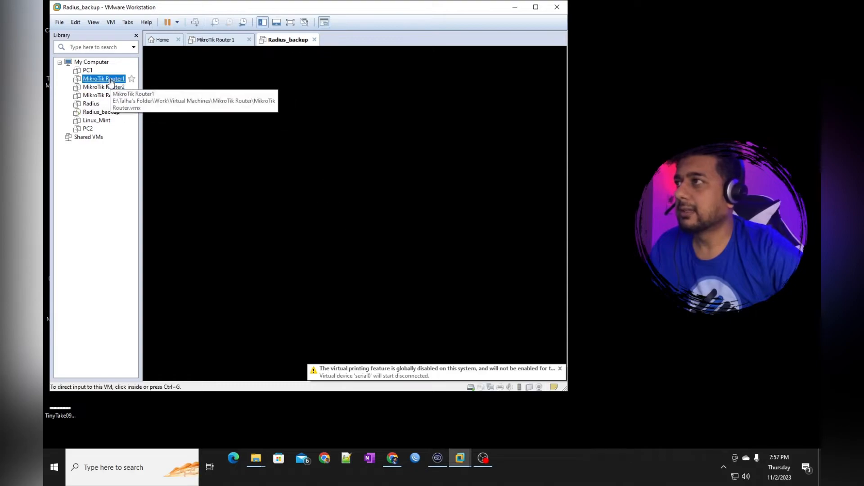
{"action": "double_click", "coordinate": [110, 79]}
{"action": "left_click", "coordinate": [194, 76]}
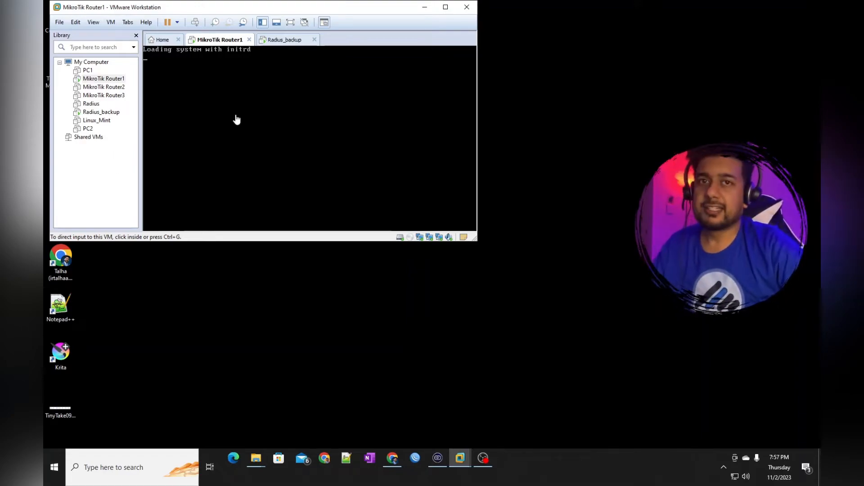
{"action": "left_click", "coordinate": [415, 458]}
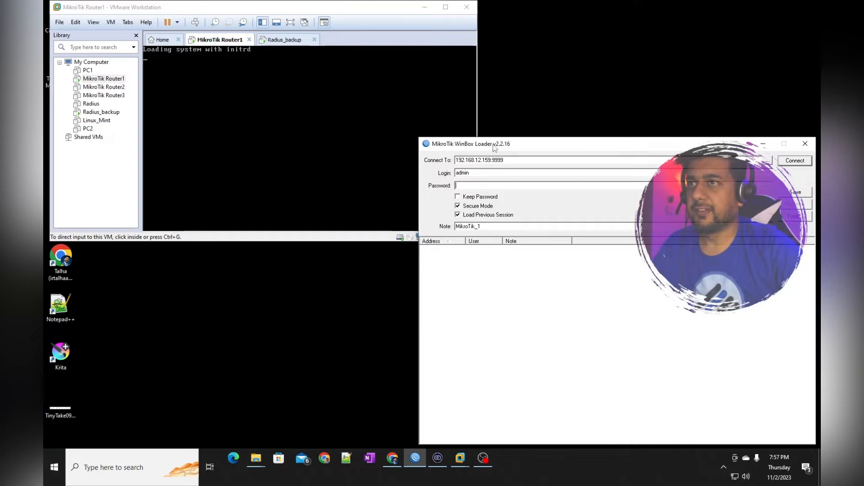
{"action": "left_click_drag", "start_coordinate": [494, 148], "coordinate": [474, 137]}
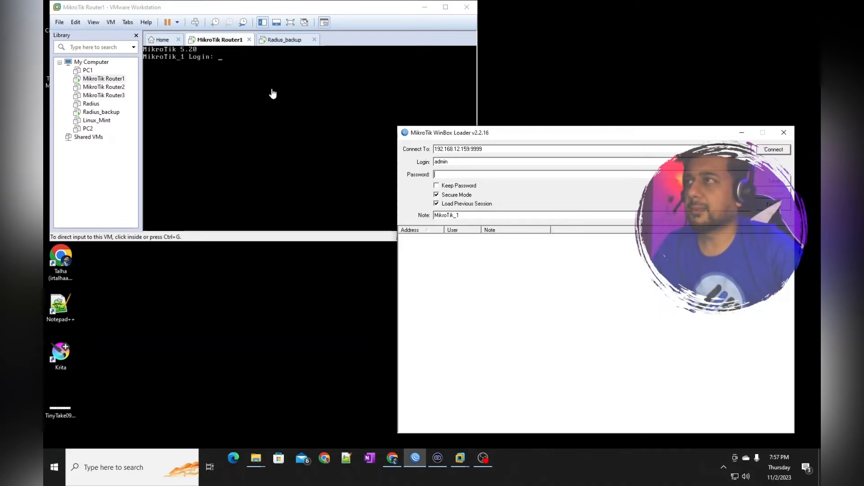
Log in to the MikroTik router console as admin
{"action": "left_click", "coordinate": [258, 67]}
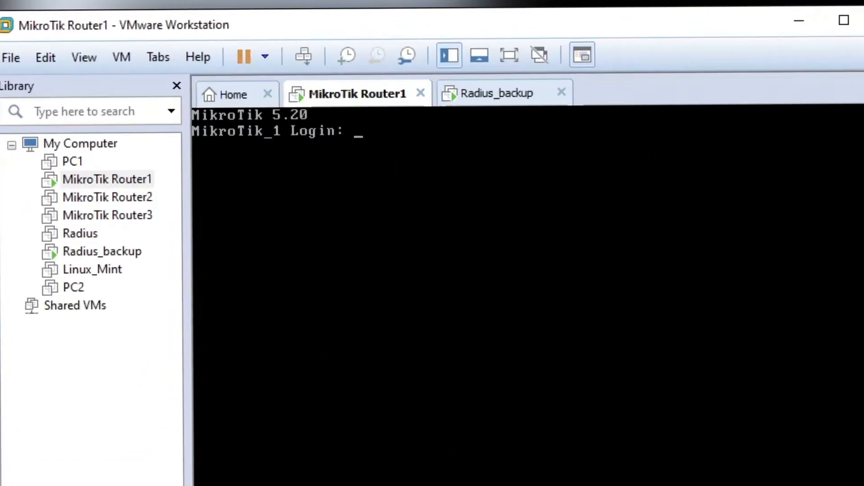
{"action": "type", "text": "admin"}
{"action": "key", "text": "Return"}
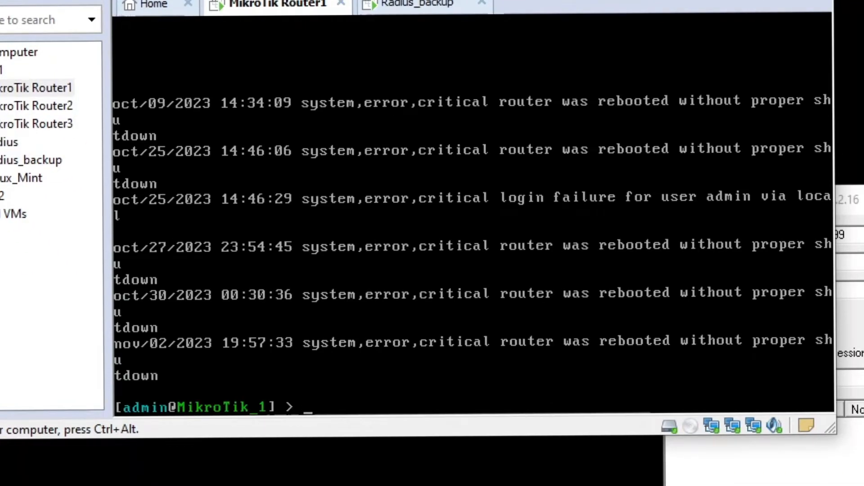
Run /ip address print to list the router's addresses, including 192.168.12.159/24 on ether1
{"action": "type", "text": "pri"}
{"action": "key", "text": "BackSpace"}
{"action": "key", "text": "BackSpace"}
{"action": "key", "text": "BackSpace"}
{"action": "key", "text": "BackSpace"}
{"action": "type", "text": "ip"}
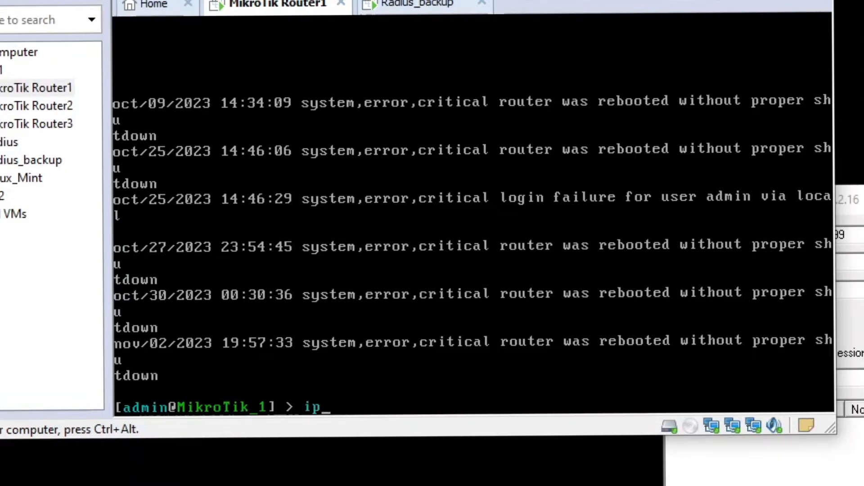
{"action": "key", "text": "Return"}
{"action": "type", "text": "print"}
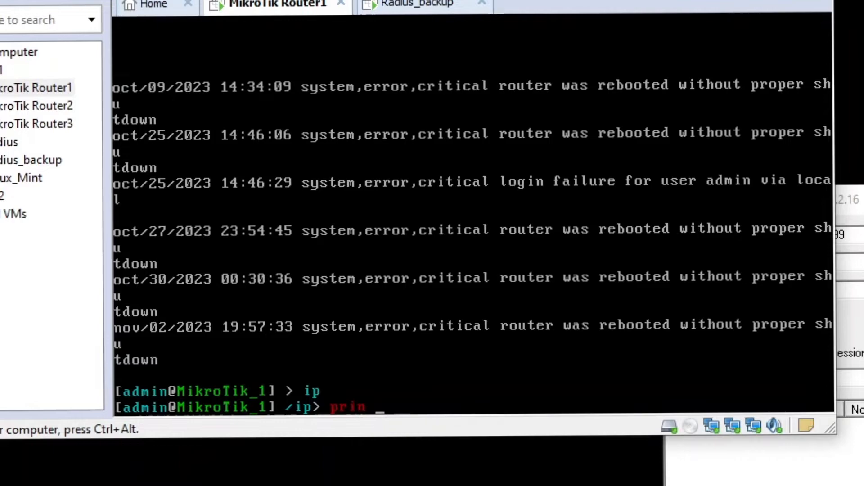
{"action": "key", "text": "BackSpace"}
{"action": "key", "text": "BackSpace"}
{"action": "key", "text": "BackSpace"}
{"action": "key", "text": "BackSpace"}
{"action": "key", "text": "BackSpace"}
{"action": "type", "text": "address"}
{"action": "key", "text": "Return"}
{"action": "type", "text": "print"}
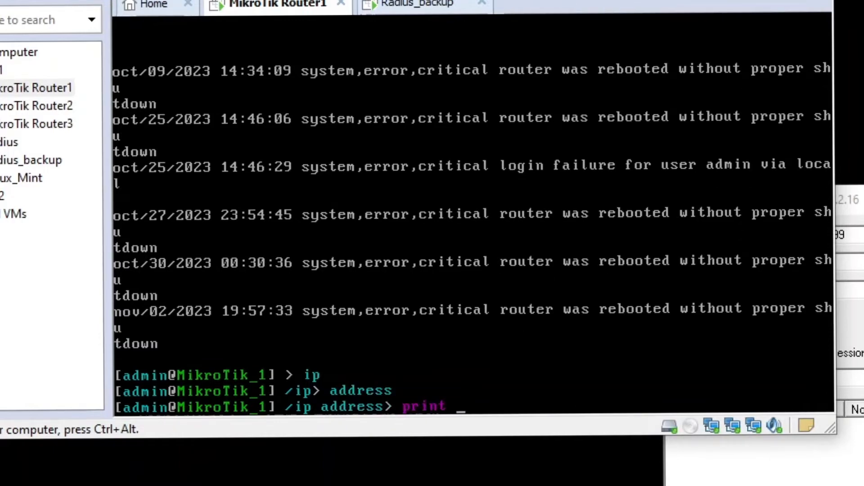
{"action": "key", "text": "Return"}
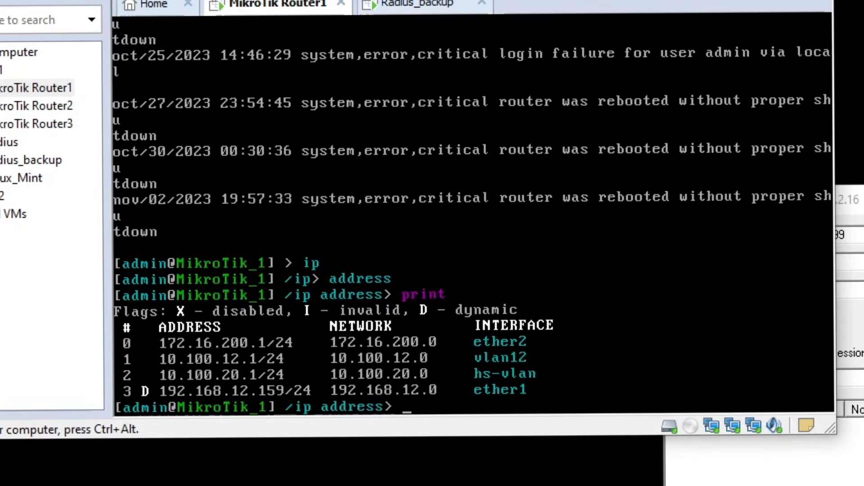
Release input from the VM and select WinBox Loader's Connect To address field
{"action": "key", "text": "ctrl+alt"}
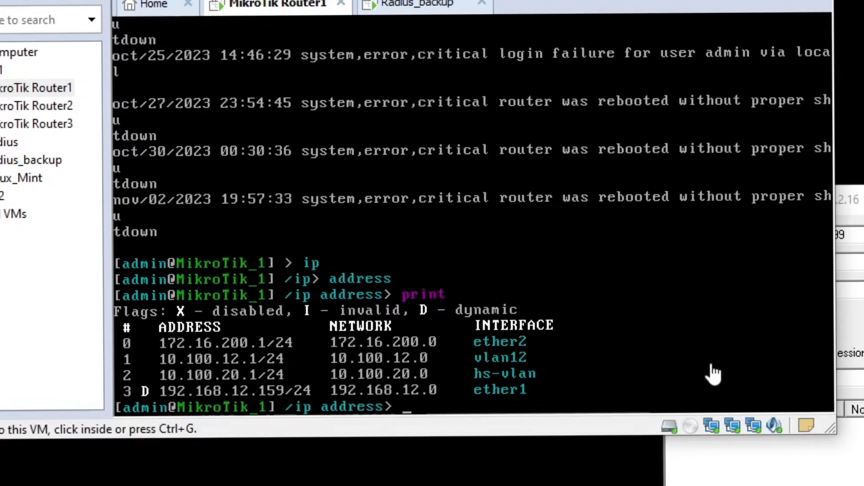
{"action": "left_click", "coordinate": [853, 199]}
{"action": "left_click", "coordinate": [853, 235]}
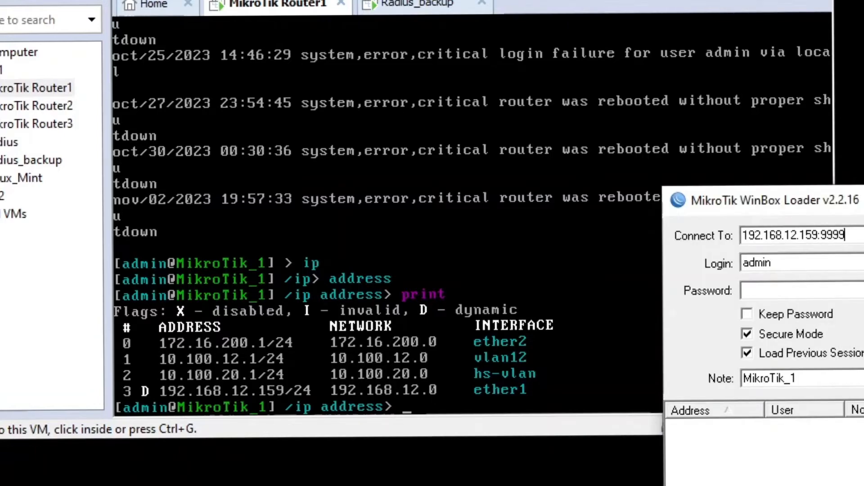
Strip the port from 192.168.12.159 in WinBox Loader and connect to the router
{"action": "key", "text": "BackSpace"}
{"action": "key", "text": "BackSpace"}
{"action": "key", "text": "BackSpace"}
{"action": "key", "text": "BackSpace"}
{"action": "key", "text": "BackSpace"}
{"action": "key", "text": "Return"}
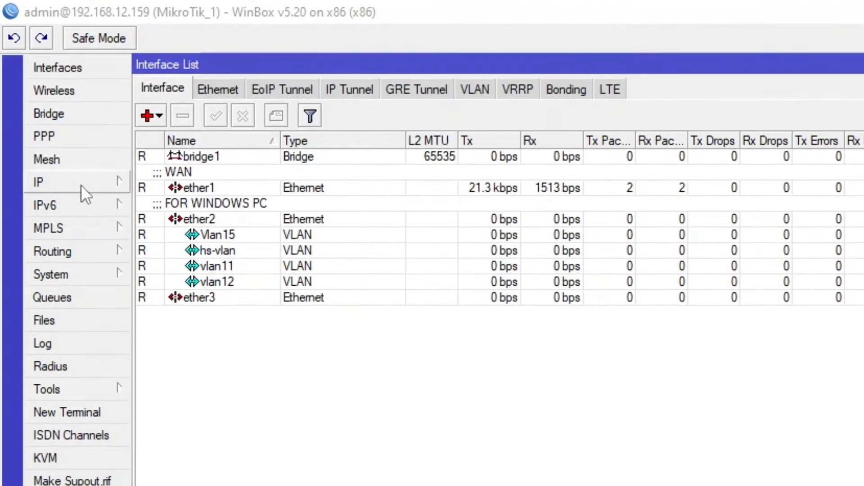
Open the router's IP address list from the IP menu in WinBox
{"action": "left_click", "coordinate": [64, 72]}
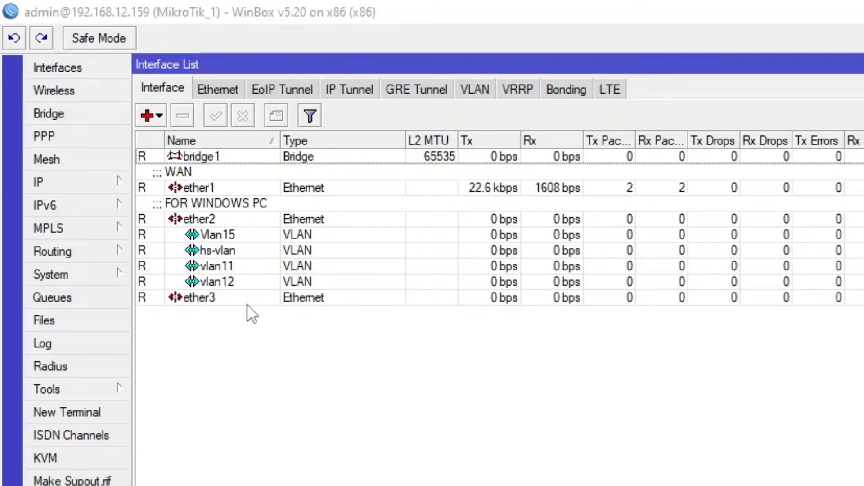
{"action": "left_click", "coordinate": [77, 177]}
{"action": "left_click", "coordinate": [148, 230]}
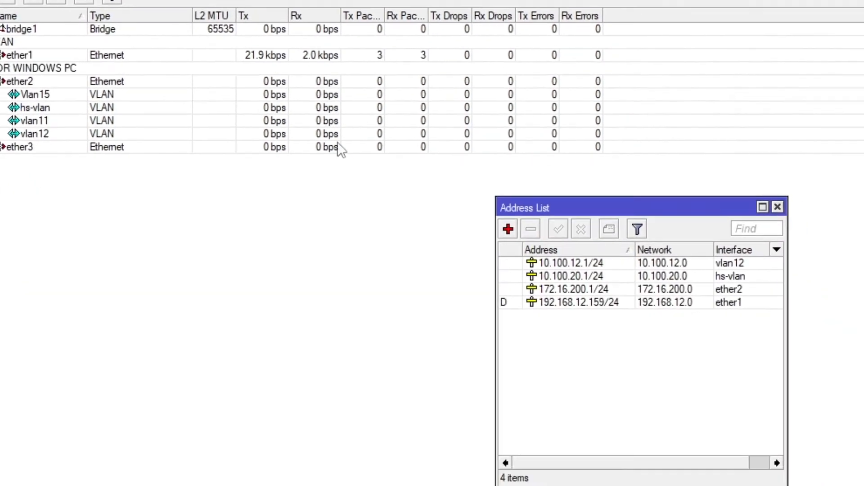
{"action": "left_click", "coordinate": [497, 236]}
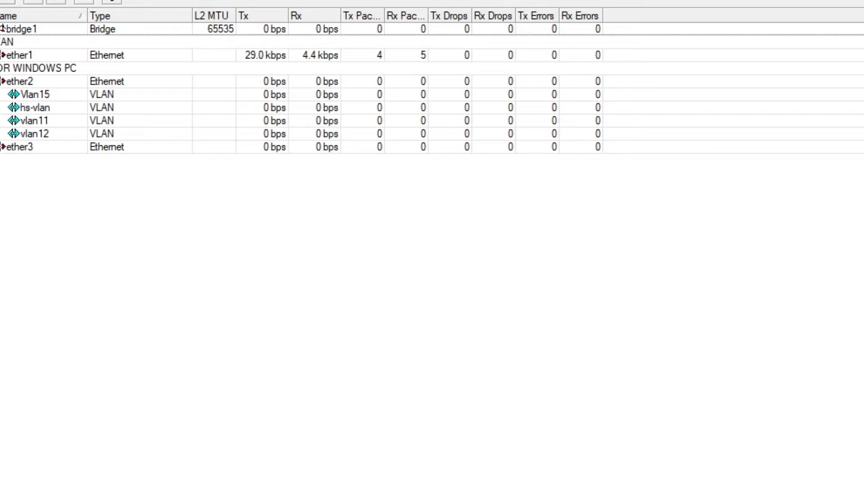
{"action": "left_click", "coordinate": [18, 89]}
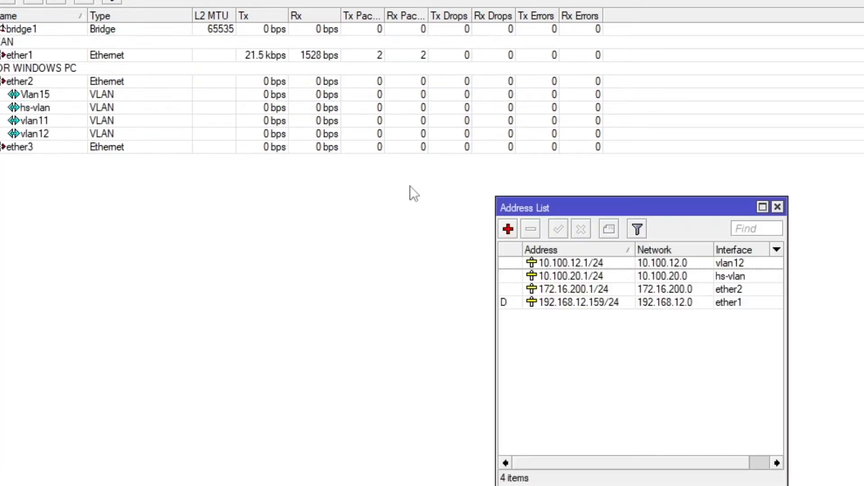
Add address 172.16.10.1/24 on interface ether3 to the router
{"action": "left_click", "coordinate": [508, 228]}
{"action": "type", "text": "1"}
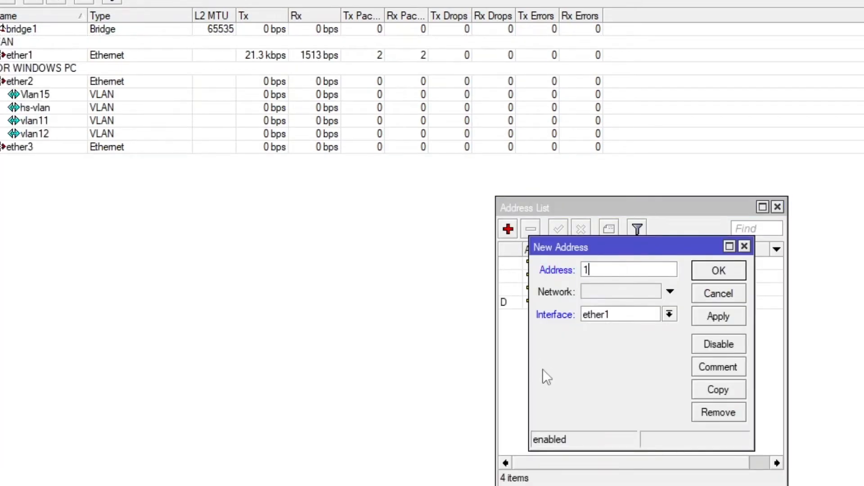
{"action": "type", "text": "72.16.10.1"}
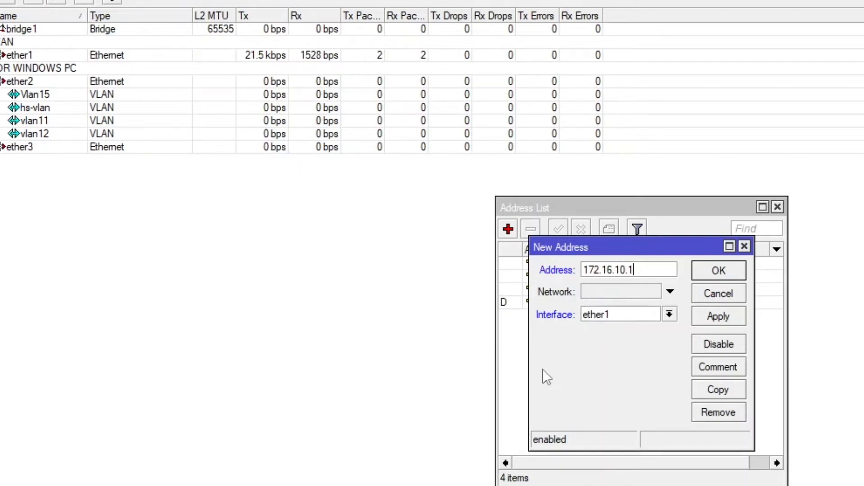
{"action": "type", "text": "/24"}
{"action": "left_click", "coordinate": [670, 314]}
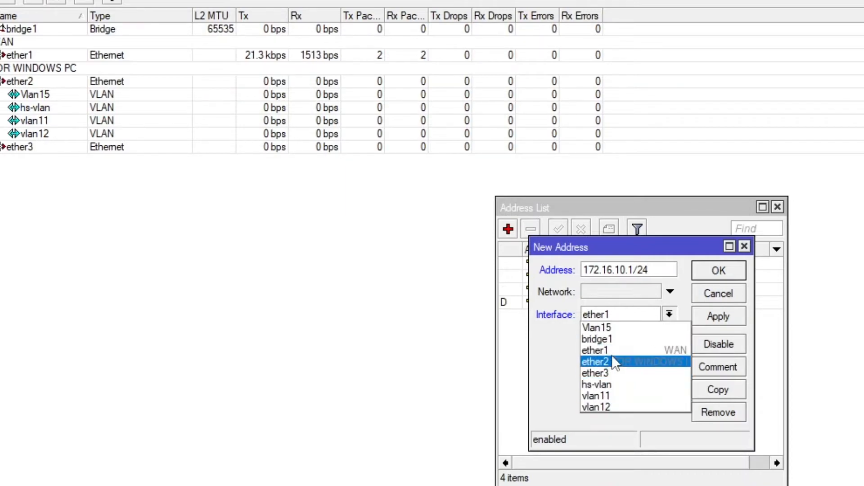
{"action": "left_click", "coordinate": [617, 374]}
{"action": "left_click", "coordinate": [716, 321]}
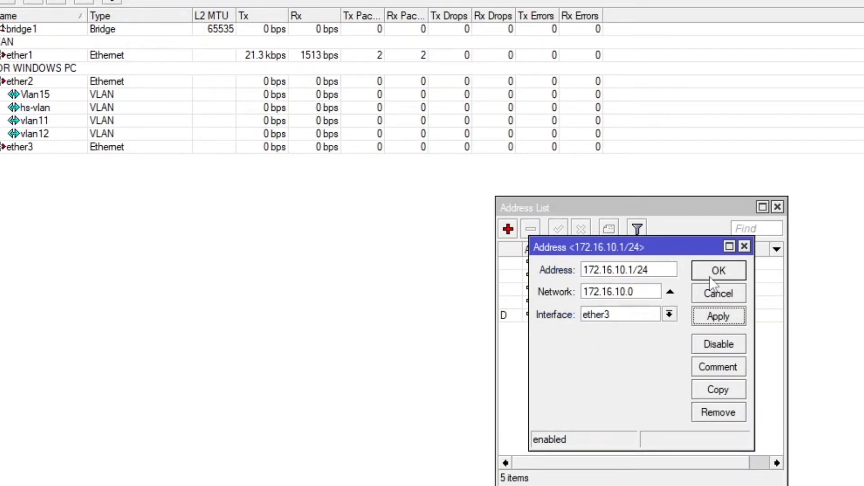
{"action": "left_click", "coordinate": [710, 275]}
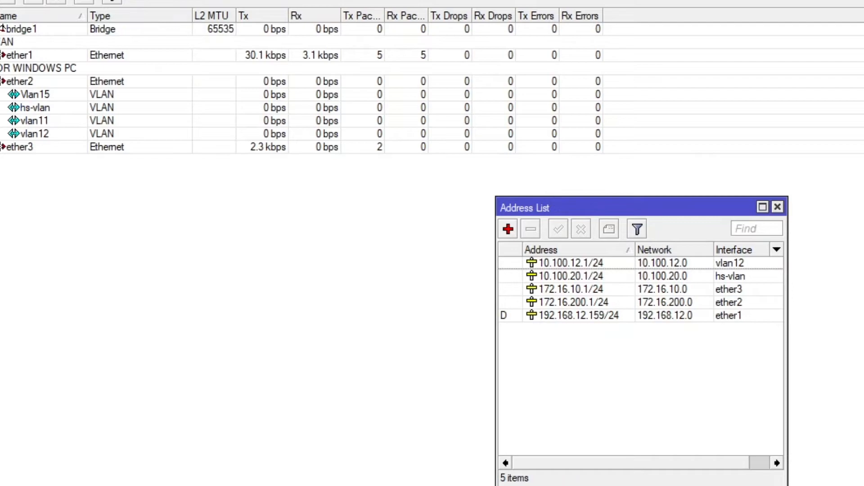
{"action": "left_click", "coordinate": [34, 125]}
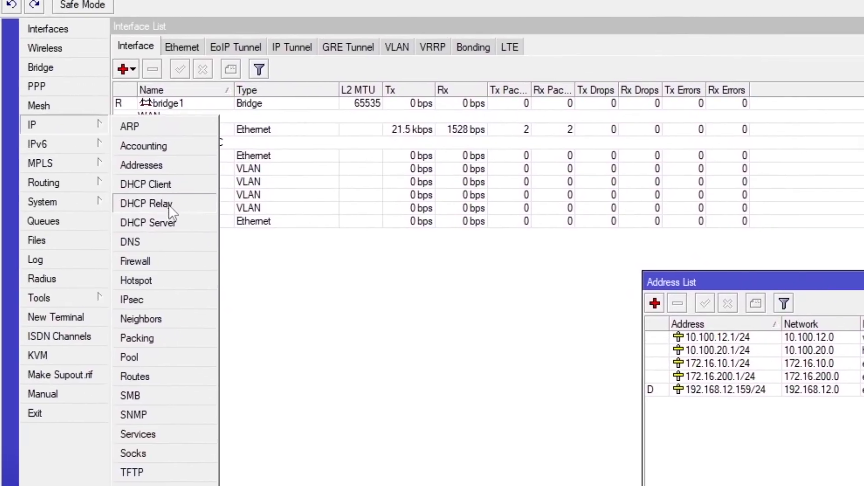
Run DHCP Setup on ether3 with gateway 172.16.10.1, DNS 192.168.12.1 and a 3-day lease
{"action": "left_click", "coordinate": [167, 223]}
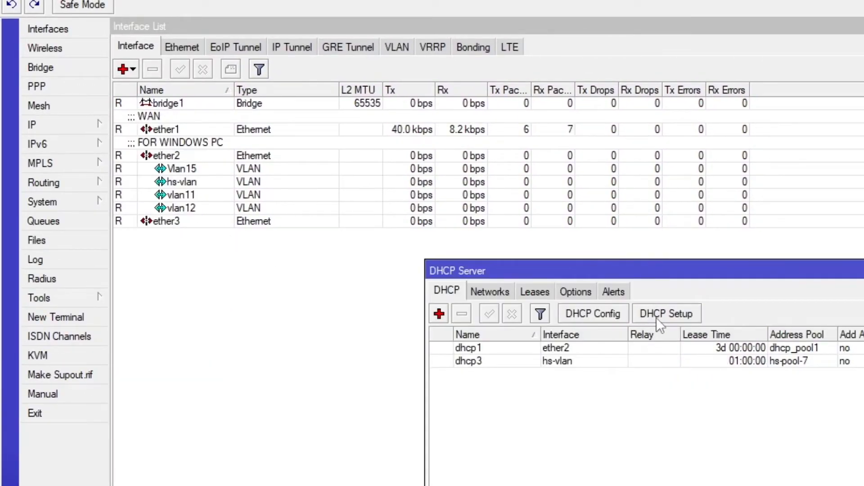
{"action": "left_click", "coordinate": [657, 318]}
{"action": "left_click", "coordinate": [855, 414]}
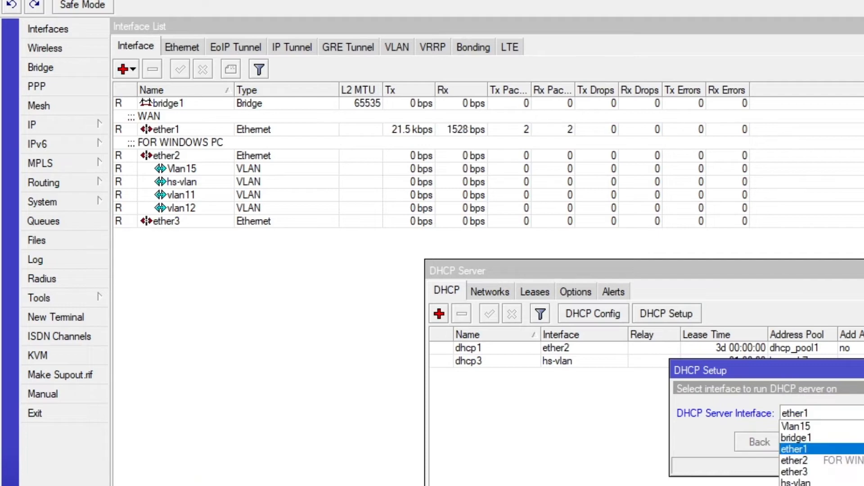
{"action": "left_click", "coordinate": [841, 472]}
{"action": "left_click", "coordinate": [815, 442]}
{"action": "left_click", "coordinate": [654, 368]}
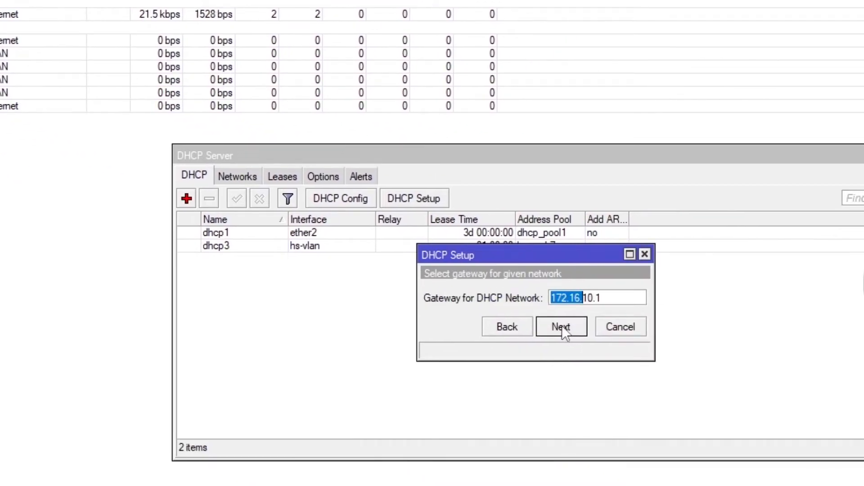
{"action": "left_click", "coordinate": [654, 367]}
{"action": "left_click", "coordinate": [562, 325]}
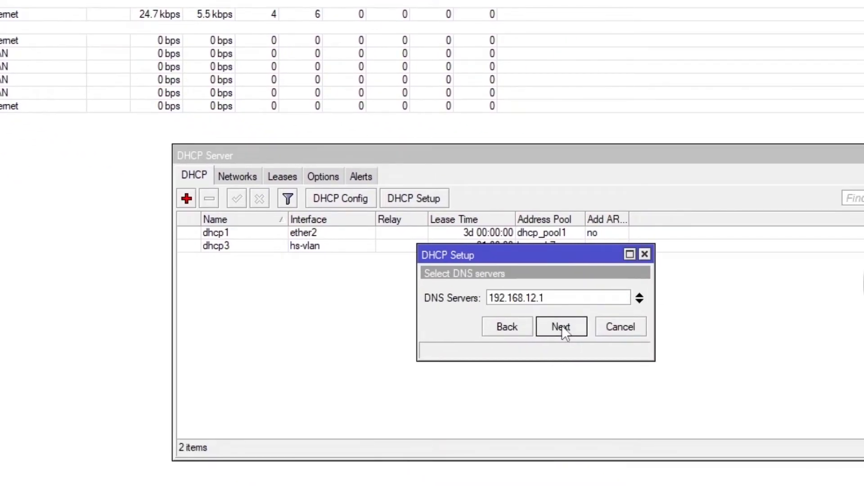
{"action": "left_click", "coordinate": [562, 325]}
{"action": "left_click", "coordinate": [561, 326]}
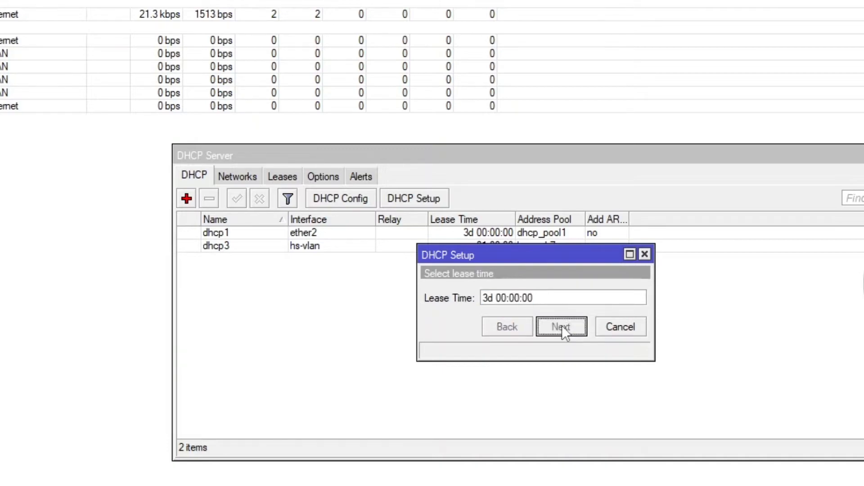
{"action": "key", "text": "Return"}
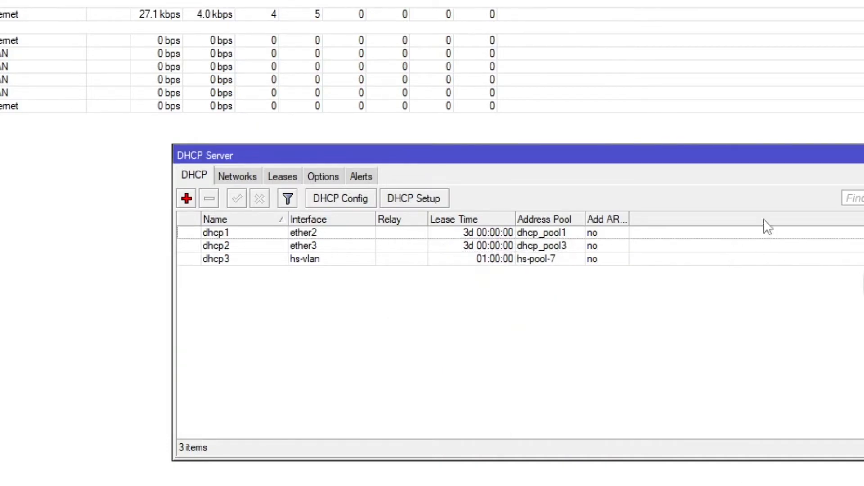
{"action": "left_click", "coordinate": [863, 155]}
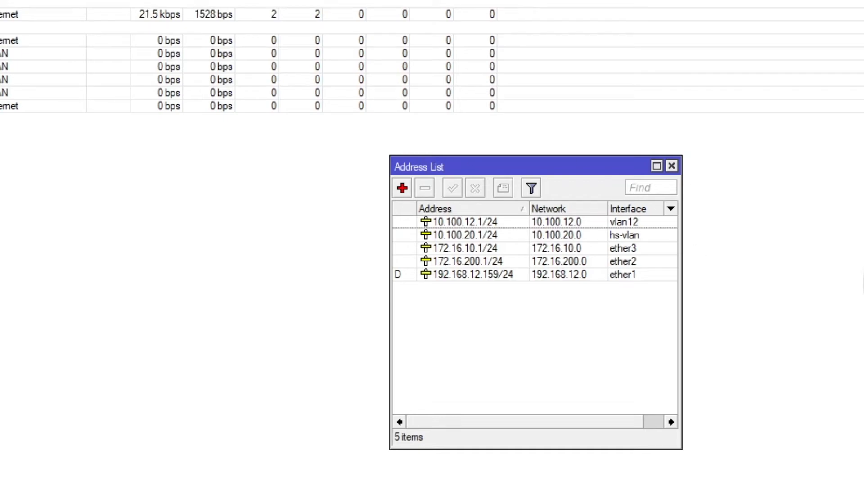
Log in to the Radius_backup console and run ifconfig eth0, showing 192.168.12.10
{"action": "key", "text": "alt+Tab"}
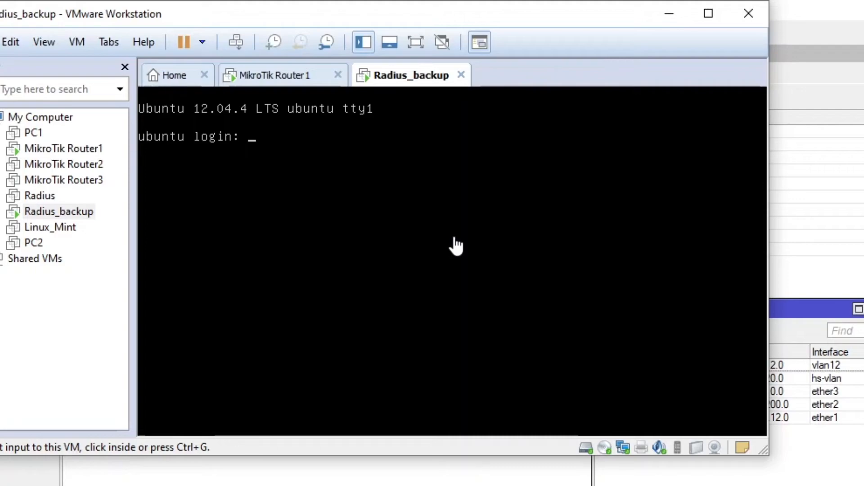
{"action": "left_click", "coordinate": [456, 245]}
{"action": "type", "text": "root"}
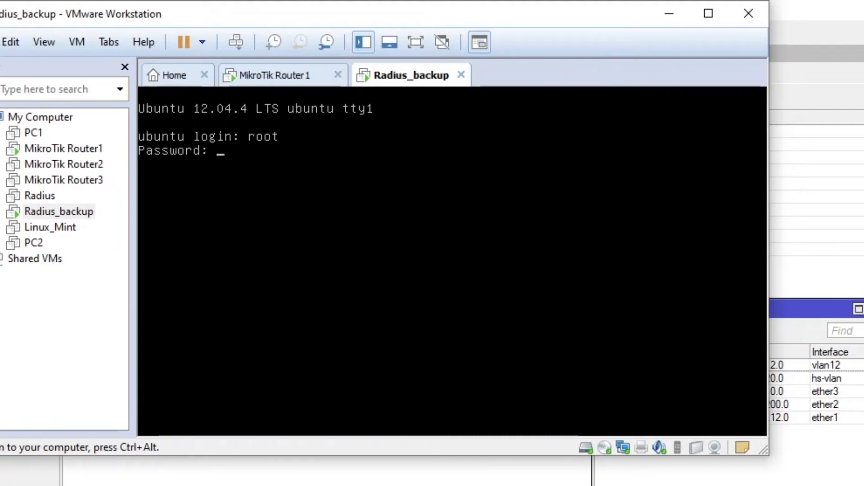
{"action": "key", "text": "Return"}
{"action": "key", "text": "Return"}
{"action": "key", "text": "Return"}
{"action": "key", "text": "Return"}
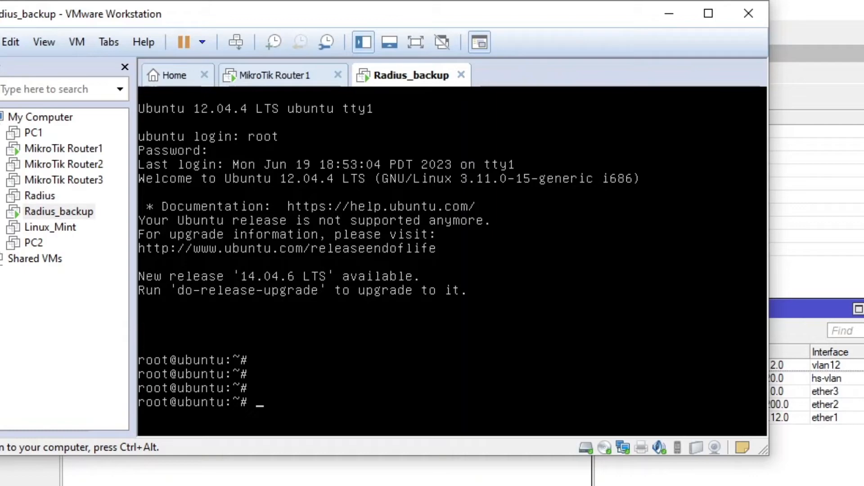
{"action": "type", "text": "ifconfig eth0"}
{"action": "key", "text": "Return"}
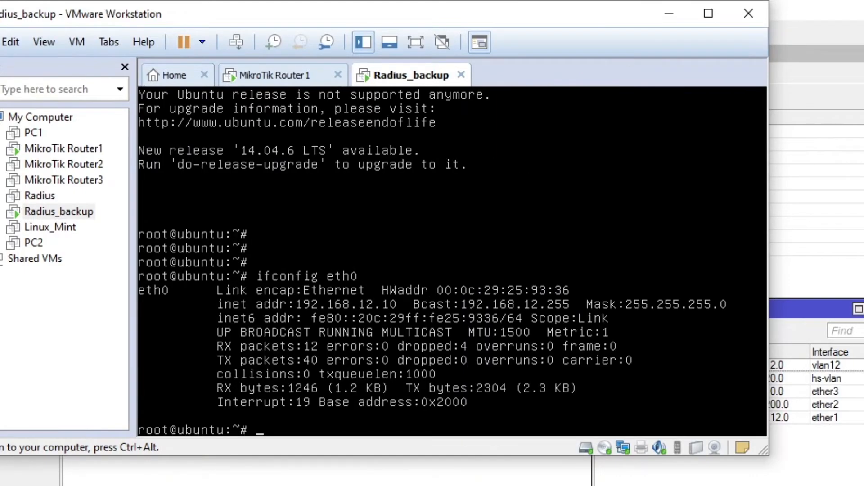
Move the address list window aside and start typing nano /etc/network/interfaces in the Radius console
{"action": "key", "text": "ctrl+alt"}
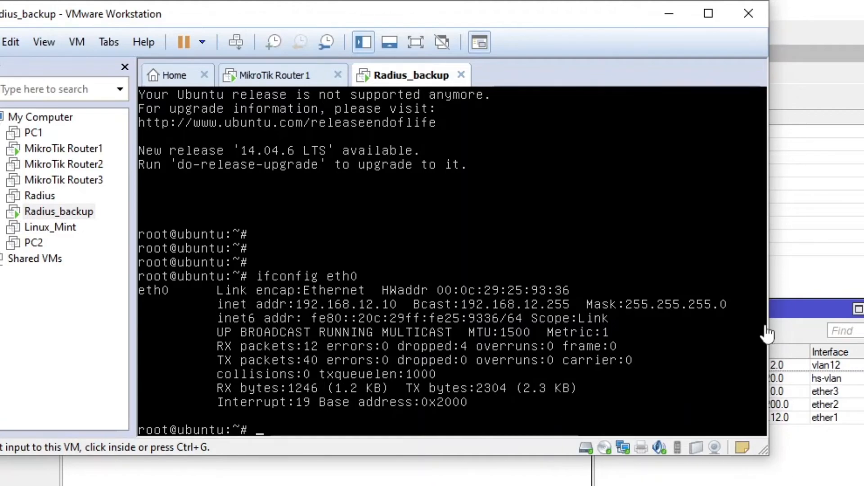
{"action": "left_click_drag", "start_coordinate": [781, 304], "coordinate": [863, 284]}
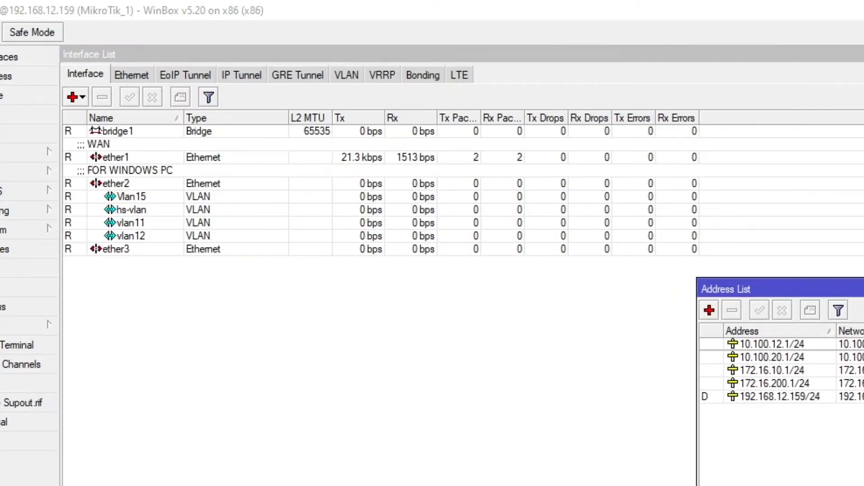
{"action": "key", "text": "alt+Tab"}
{"action": "left_click", "coordinate": [366, 403]}
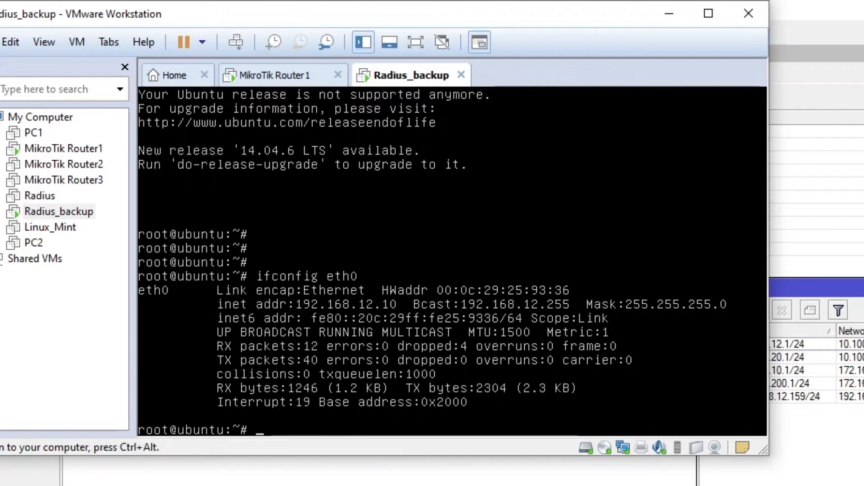
{"action": "type", "text": "nano /etc/"}
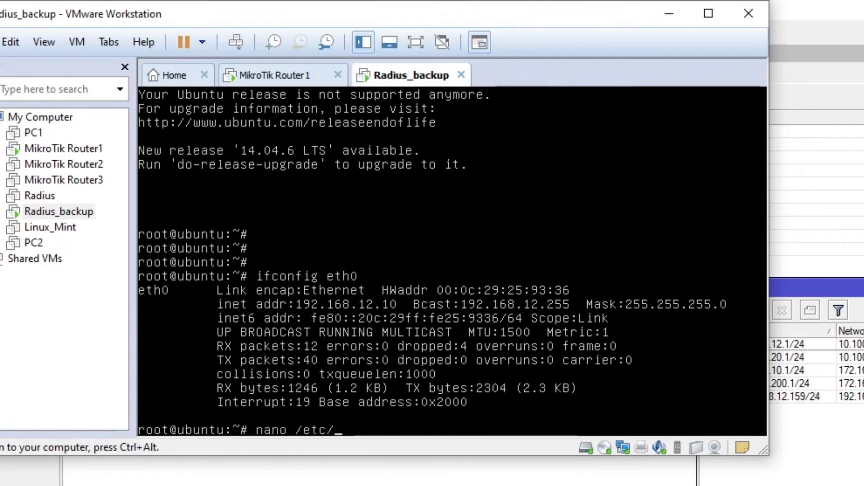
{"action": "type", "text": "network/"}
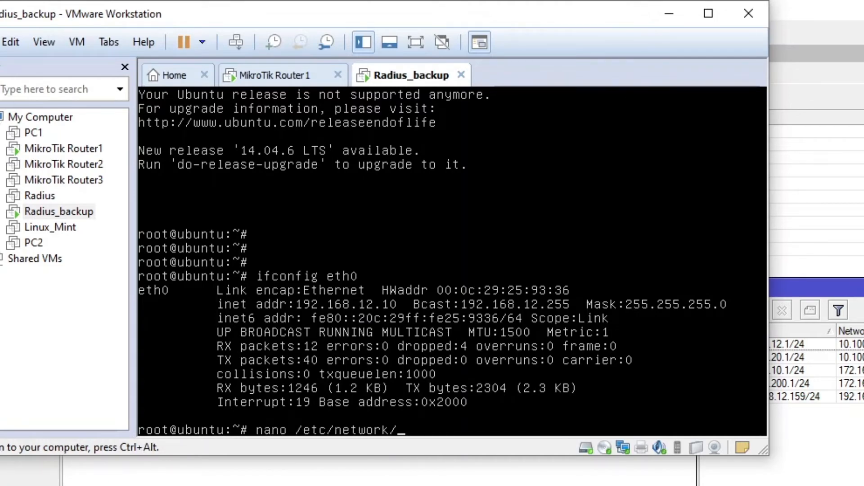
{"action": "type", "text": "interfaces"}
Open /etc/network/interfaces in nano and comment out the static eth0 address, gateway, network and DNS lines
{"action": "key", "text": "Return"}
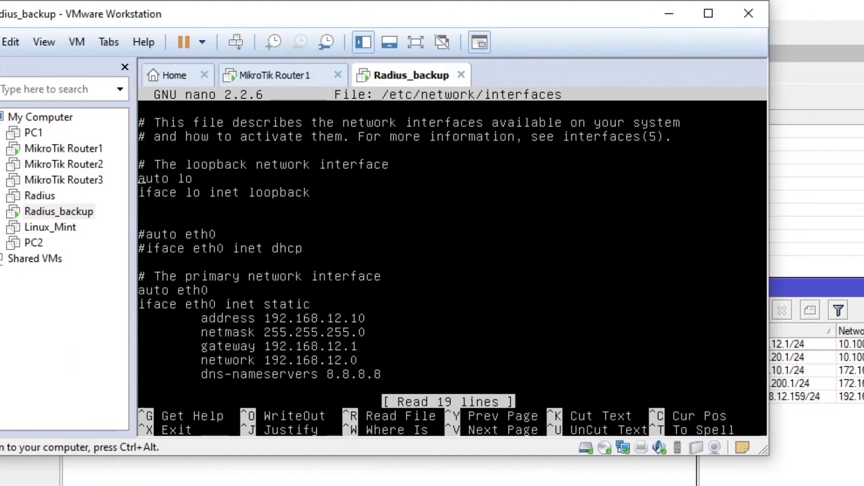
{"action": "key", "text": "Down"}
{"action": "key", "text": "Down"}
{"action": "key", "text": "Down"}
{"action": "key", "text": "Down"}
{"action": "key", "text": "Down"}
{"action": "key", "text": "Right"}
{"action": "key", "text": "Right"}
{"action": "key", "text": "Right"}
{"action": "key", "text": "Right"}
{"action": "key", "text": "Right"}
{"action": "key", "text": "Right"}
{"action": "key", "text": "Right"}
{"action": "key", "text": "Right"}
{"action": "key", "text": "Right"}
{"action": "key", "text": "Right"}
{"action": "key", "text": "Right"}
{"action": "key", "text": "Right"}
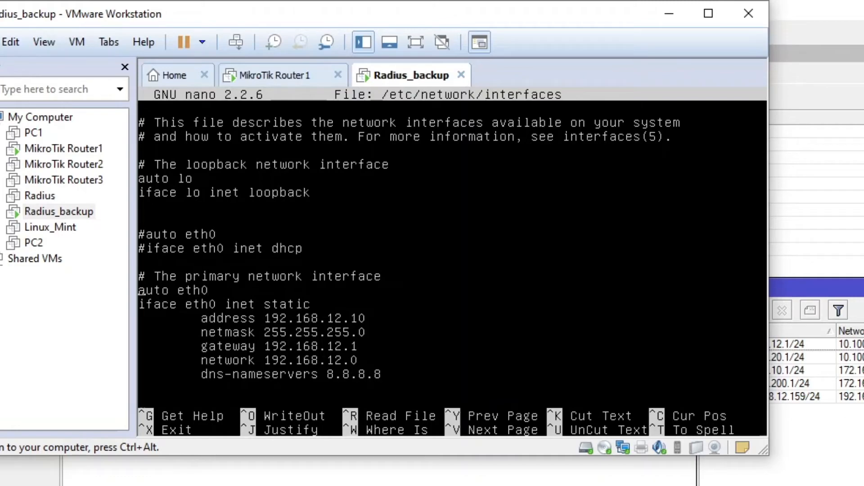
{"action": "type", "text": "#"}
{"action": "key", "text": "Down"}
{"action": "type", "text": "#"}
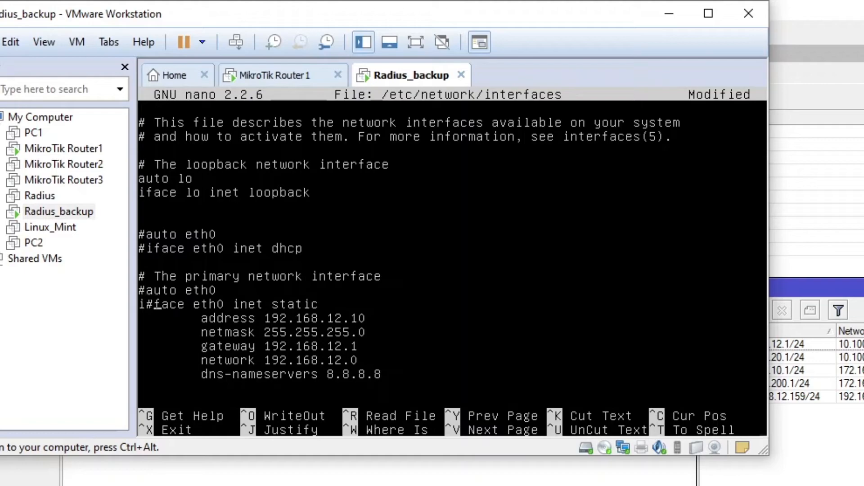
{"action": "key", "text": "BackSpace"}
{"action": "key", "text": "Left"}
{"action": "type", "text": "#"}
{"action": "key", "text": "Down"}
{"action": "type", "text": "#"}
{"action": "key", "text": "Down"}
{"action": "type", "text": "#"}
{"action": "key", "text": "Down"}
{"action": "type", "text": "#"}
{"action": "key", "text": "Down"}
{"action": "type", "text": "#"}
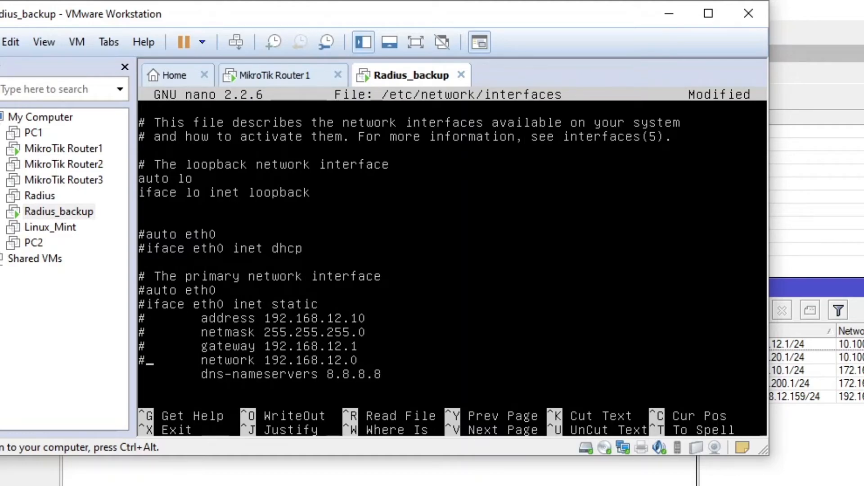
{"action": "key", "text": "Down"}
{"action": "type", "text": "#"}
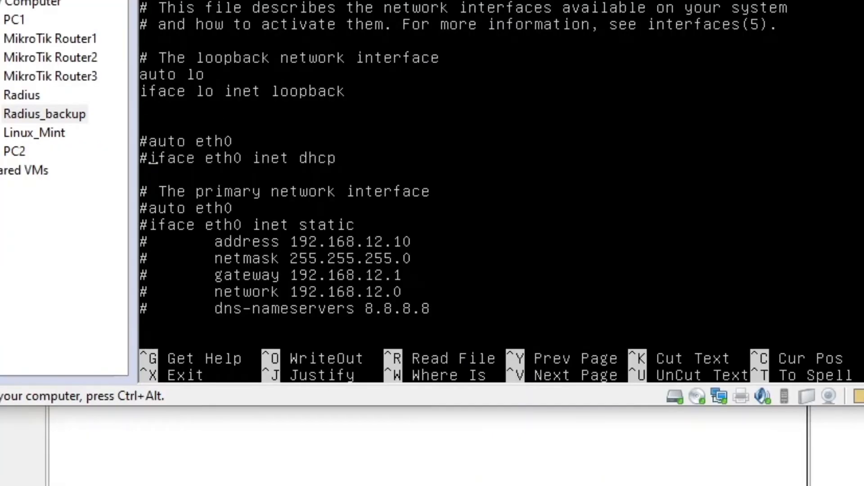
Uncomment the iface eth0 inet dhcp line and save the interfaces file
{"action": "key", "text": "BackSpace"}
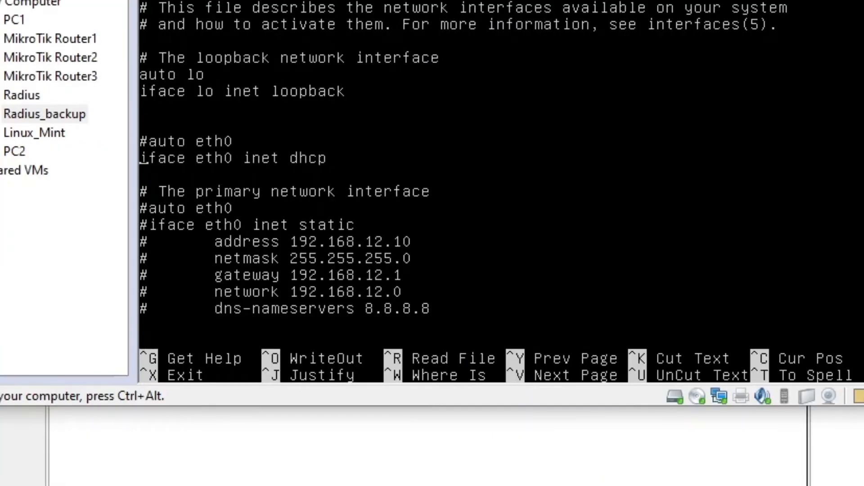
{"action": "key", "text": "Up"}
{"action": "key", "text": "Down"}
{"action": "key", "text": "Down"}
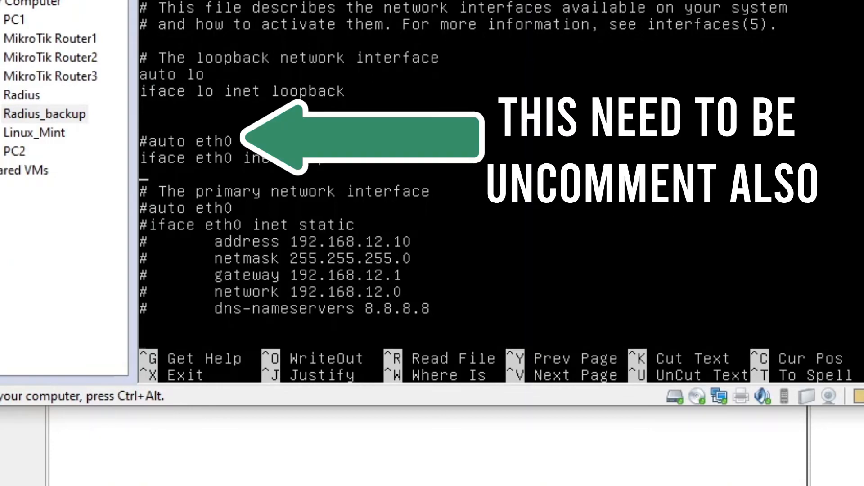
{"action": "key", "text": "ctrl+x"}
{"action": "key", "text": "y"}
{"action": "key", "text": "Return"}
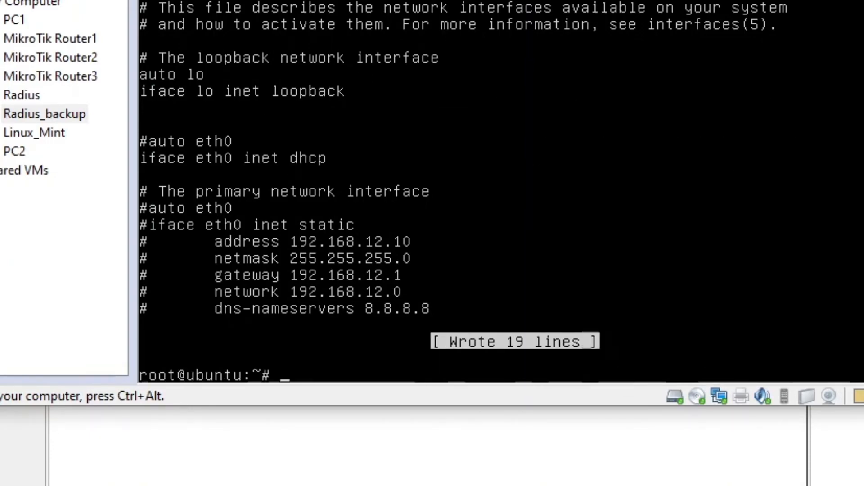
Reboot the Radius_backup VM with the reboot command
{"action": "key", "text": "Return"}
{"action": "key", "text": "Return"}
{"action": "key", "text": "Return"}
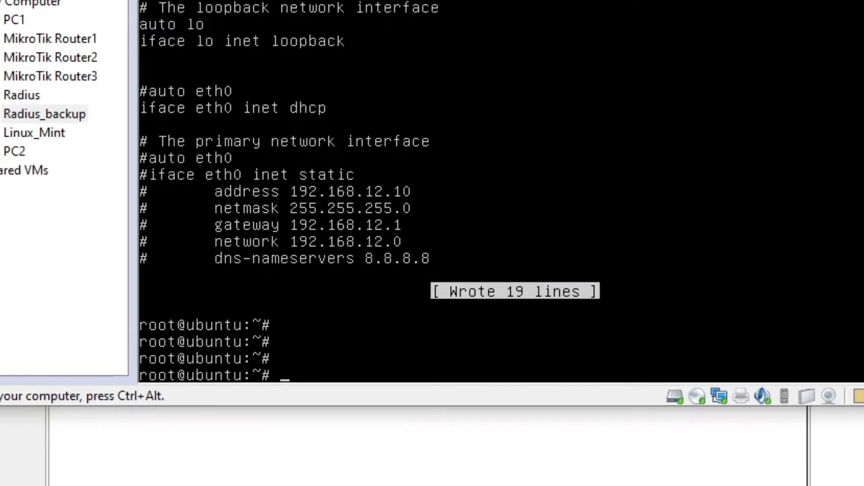
{"action": "type", "text": "reboot"}
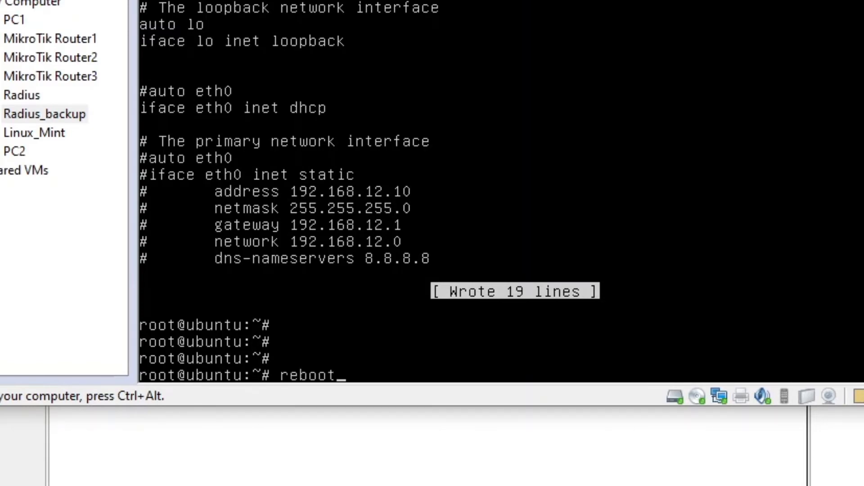
{"action": "key", "text": "Return"}
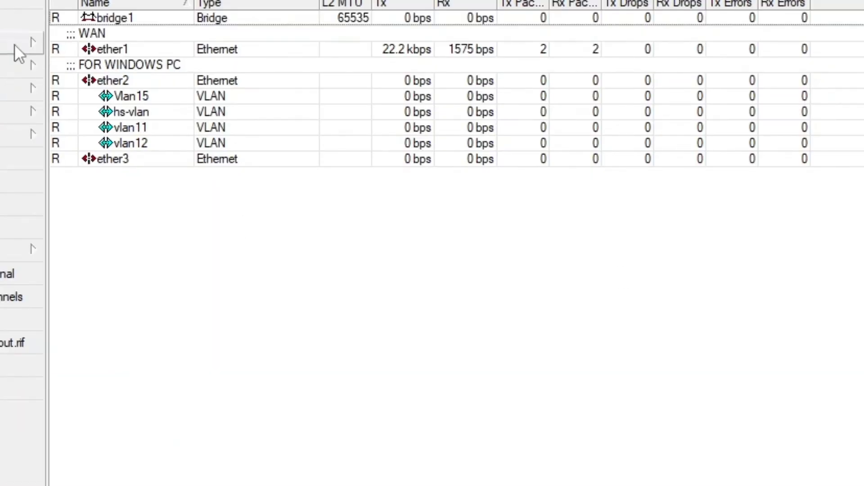
Start a new rule in the NAT list of IP > Firewall
{"action": "left_click", "coordinate": [16, 44]}
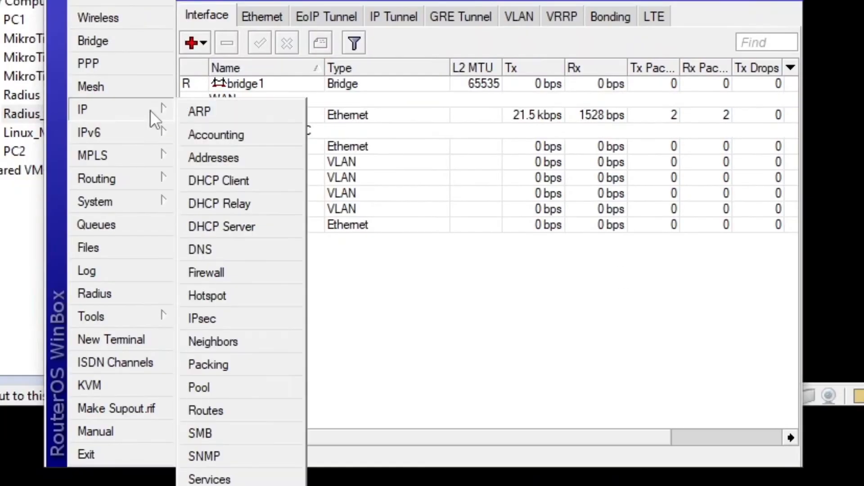
{"action": "left_click", "coordinate": [239, 273]}
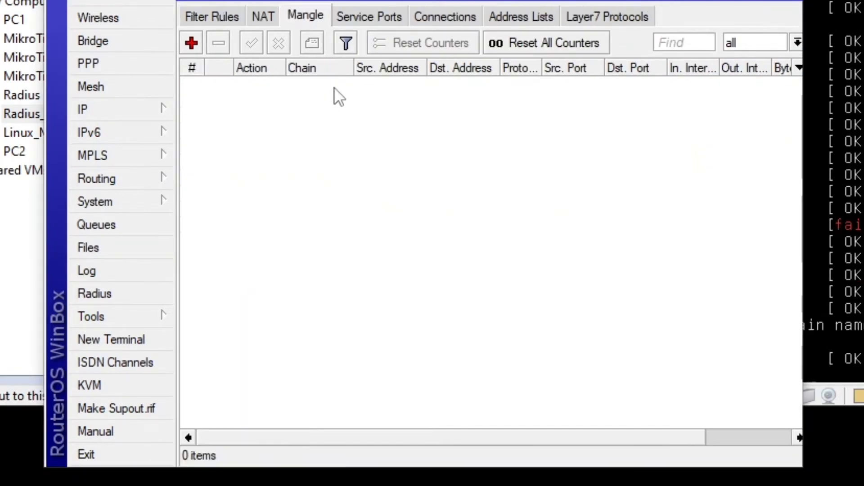
{"action": "left_click", "coordinate": [262, 17]}
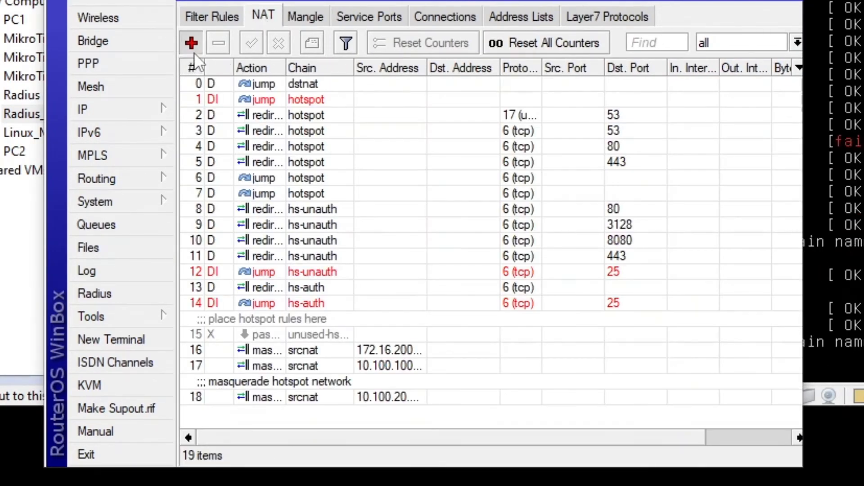
{"action": "left_click", "coordinate": [193, 48]}
{"action": "left_click", "coordinate": [219, 25]}
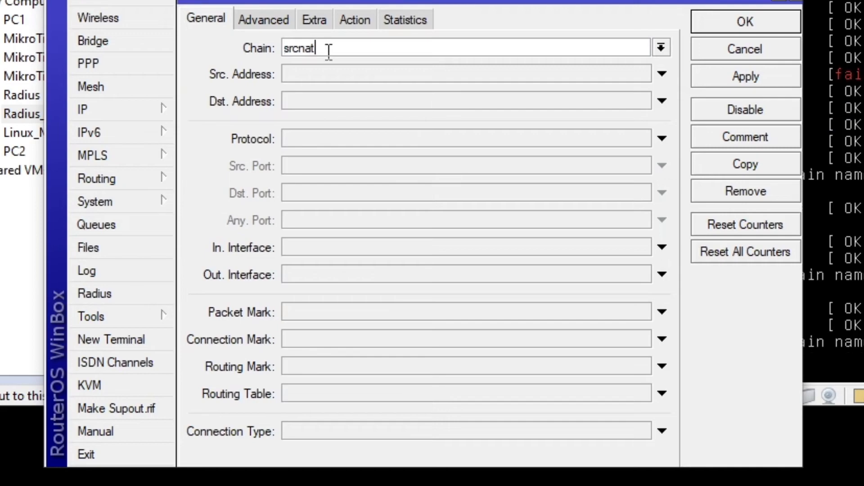
Set the rule's chain to dstnat, protocol to 6 (tcp) and destination port to 8081
{"action": "left_click", "coordinate": [660, 48]}
{"action": "left_click", "coordinate": [367, 63]}
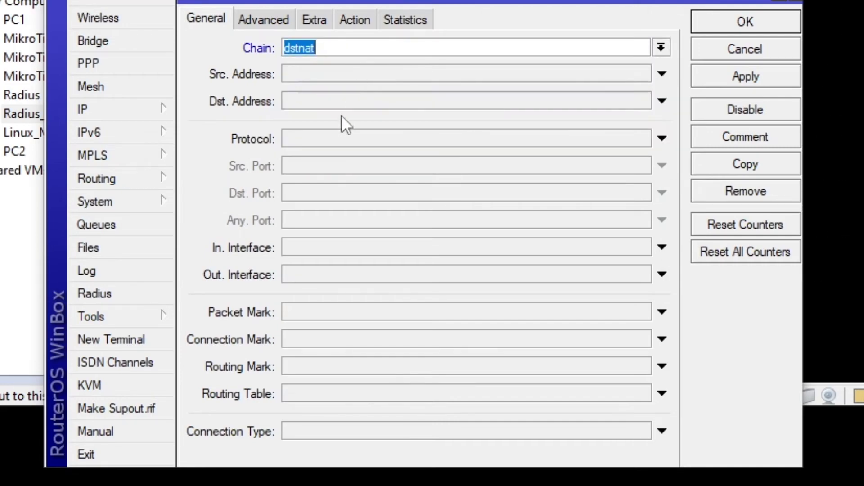
{"action": "left_click", "coordinate": [331, 101]}
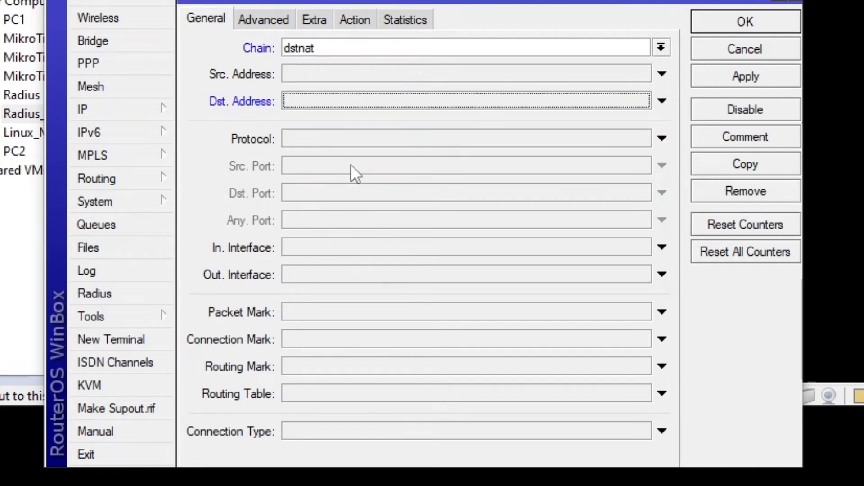
{"action": "left_click", "coordinate": [662, 138]}
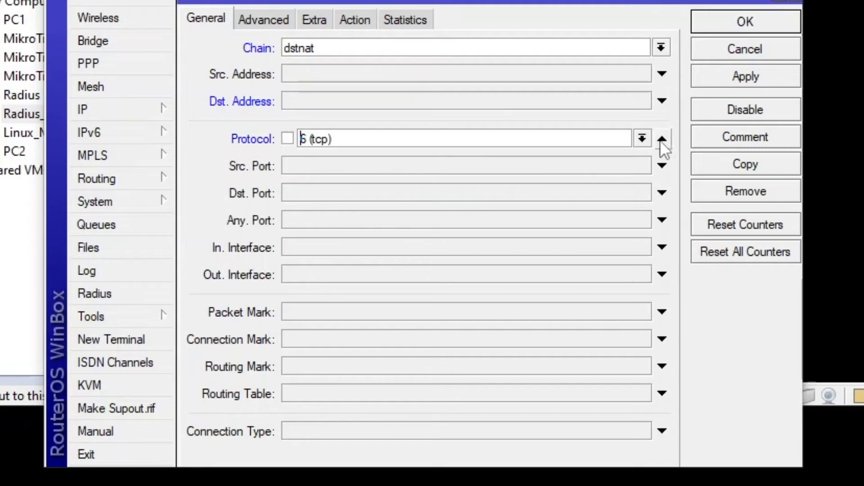
{"action": "left_click", "coordinate": [372, 192]}
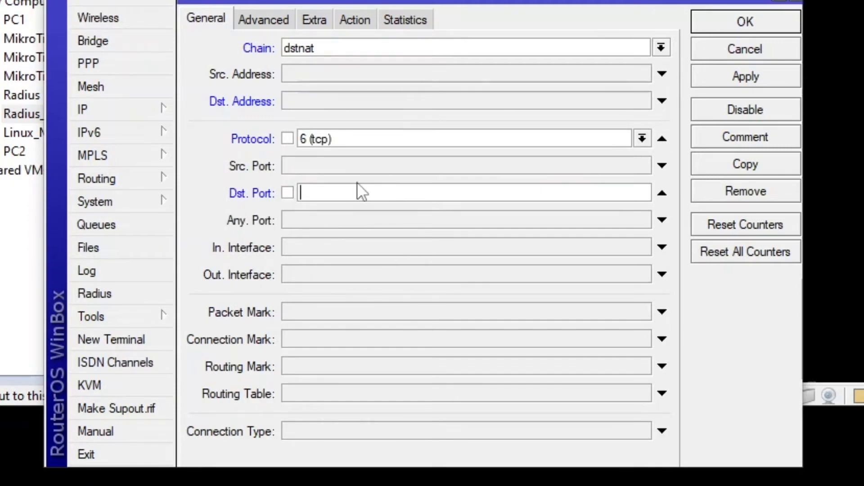
{"action": "type", "text": "8081"}
Set the new NAT rule's action to dst-nat and begin entering the forward-to address
{"action": "left_click", "coordinate": [364, 22]}
{"action": "left_click", "coordinate": [337, 48]}
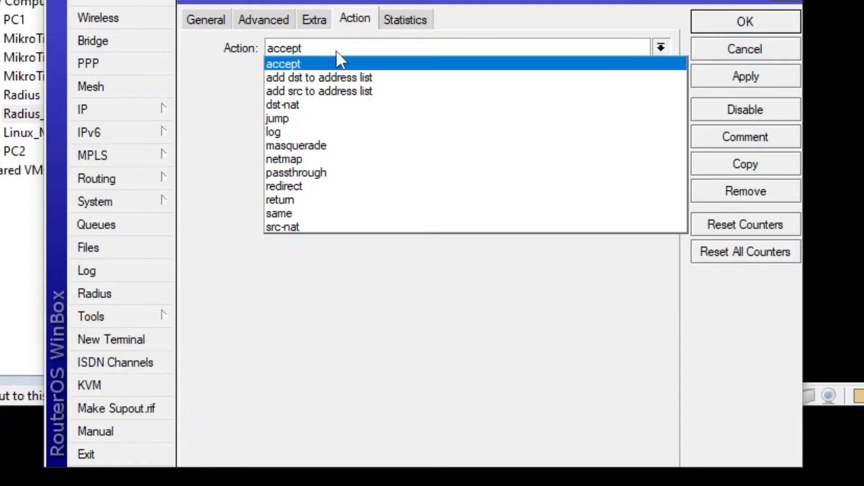
{"action": "left_click", "coordinate": [316, 106]}
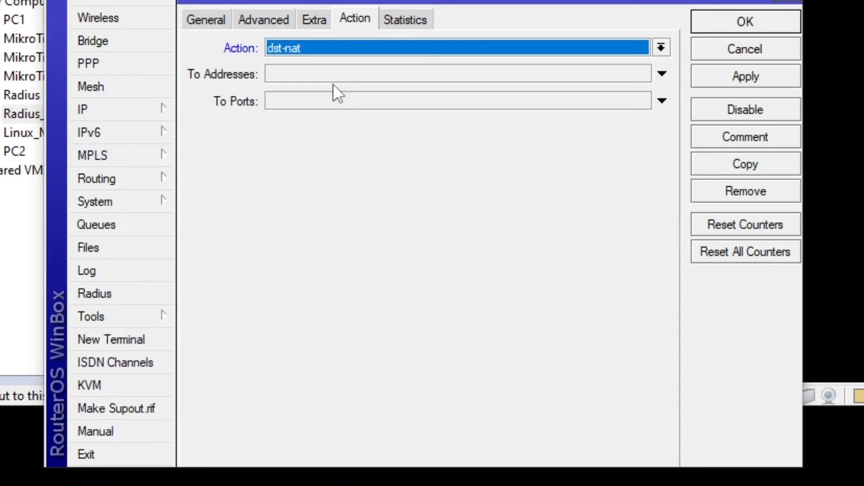
{"action": "left_click", "coordinate": [326, 75]}
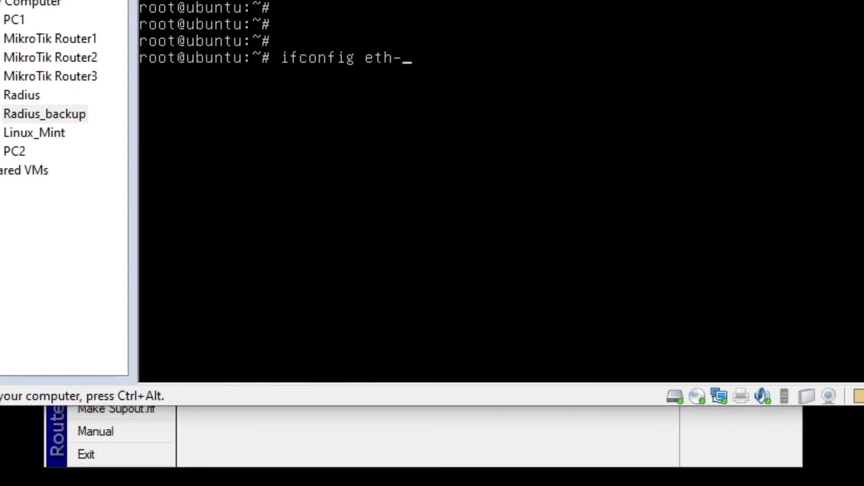
Run ifconfig eth0 in the Radius_backup console to read its address 172.16.10.254
{"action": "type", "text": "0"}
{"action": "key", "text": "Return"}
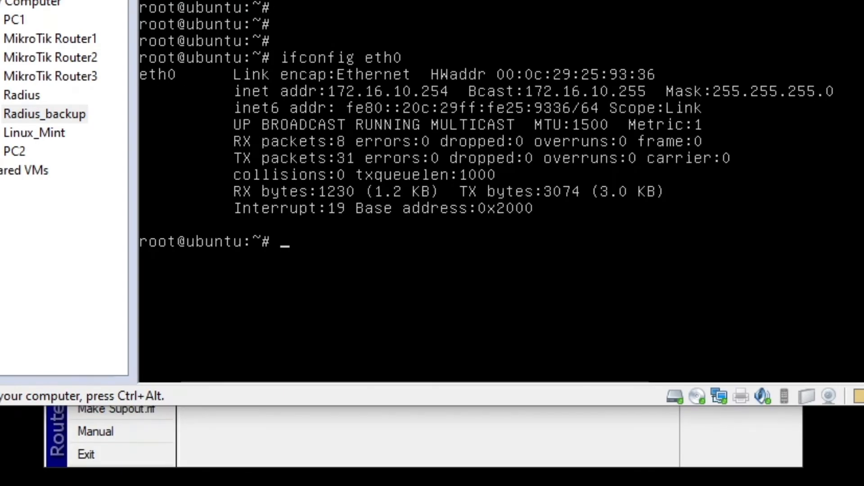
{"action": "key", "text": "ctrl+alt"}
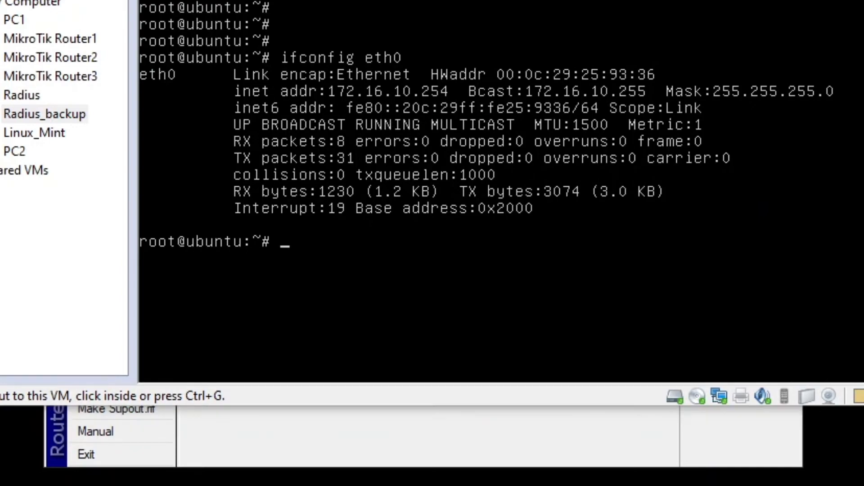
{"action": "key", "text": "alt+Tab"}
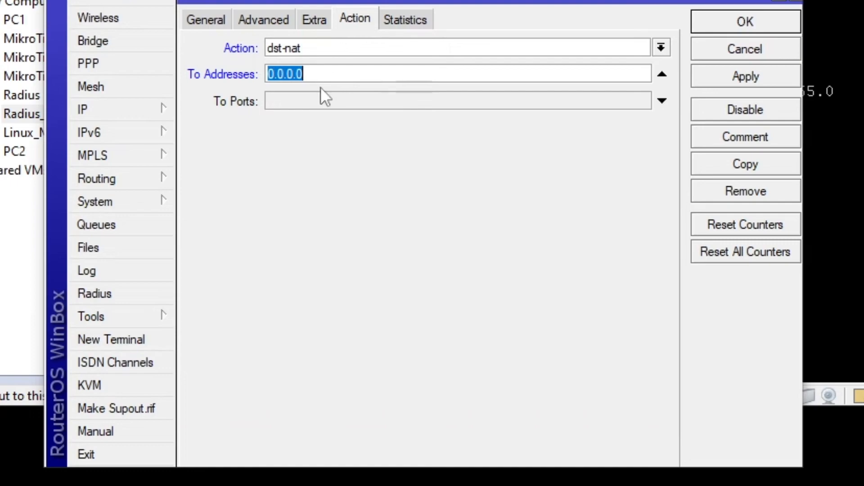
Forward the rule to 172.16.10.254 port 80, then apply and save it
{"action": "left_click_drag", "start_coordinate": [360, 0], "coordinate": [341, 196]}
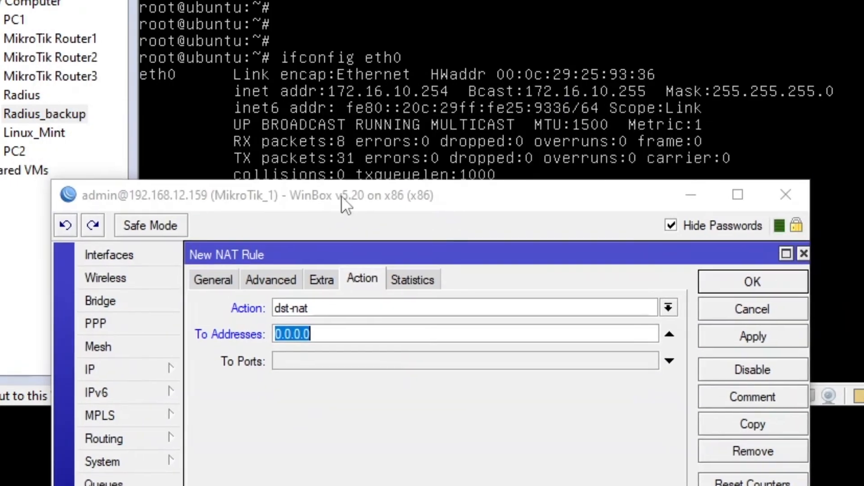
{"action": "left_click", "coordinate": [328, 331]}
{"action": "double_click", "coordinate": [325, 332]}
{"action": "type", "text": "1"}
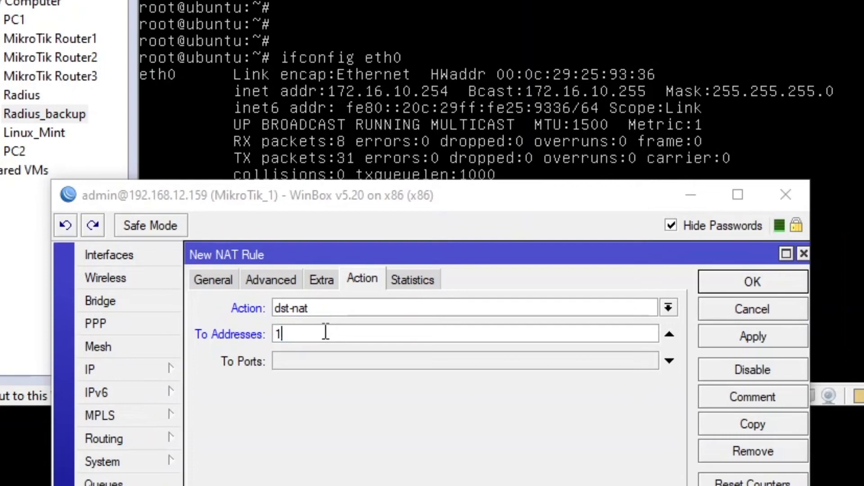
{"action": "type", "text": "72.16.10"}
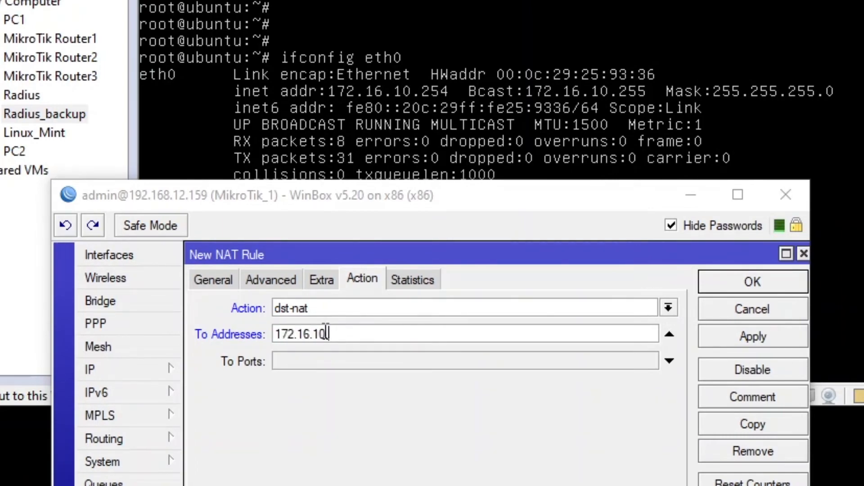
{"action": "type", "text": ".254"}
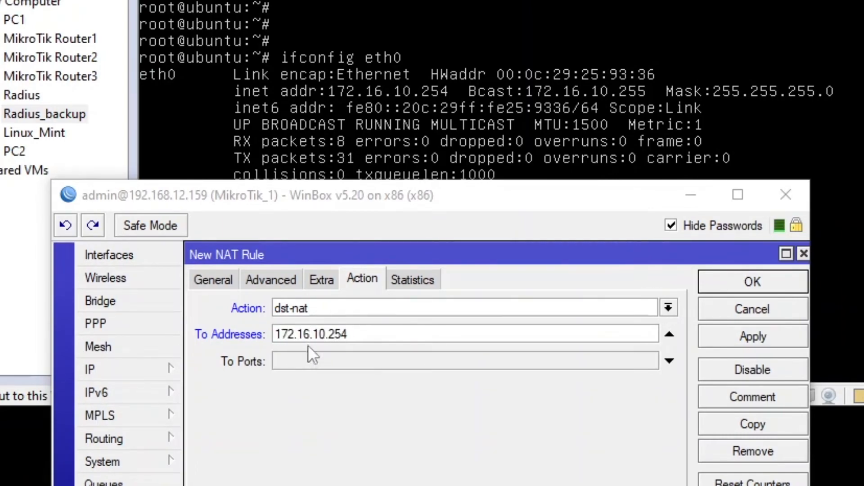
{"action": "left_click", "coordinate": [300, 363]}
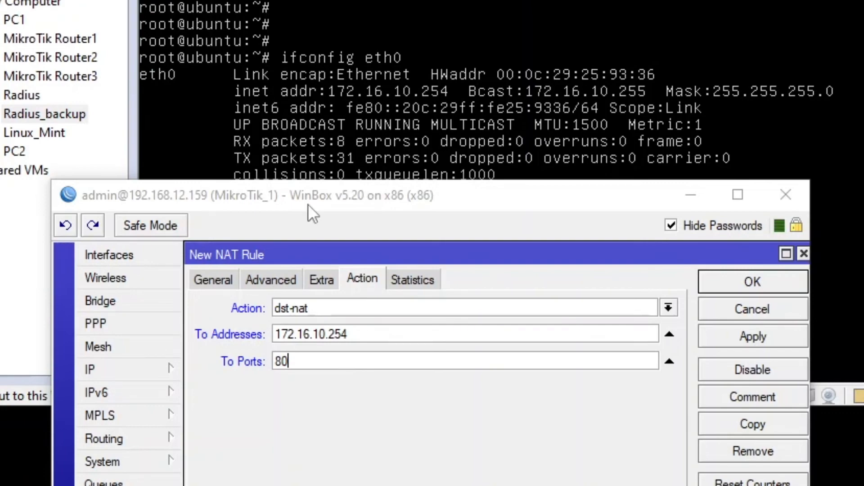
{"action": "left_click", "coordinate": [721, 338]}
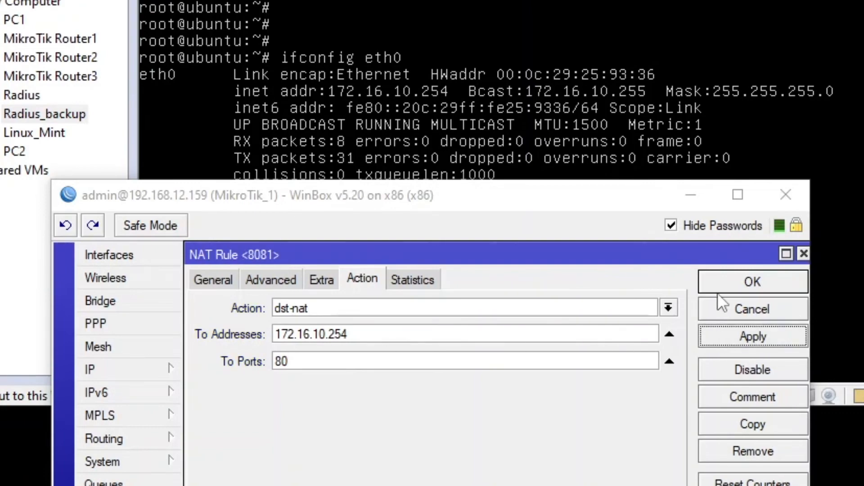
{"action": "left_click", "coordinate": [722, 289]}
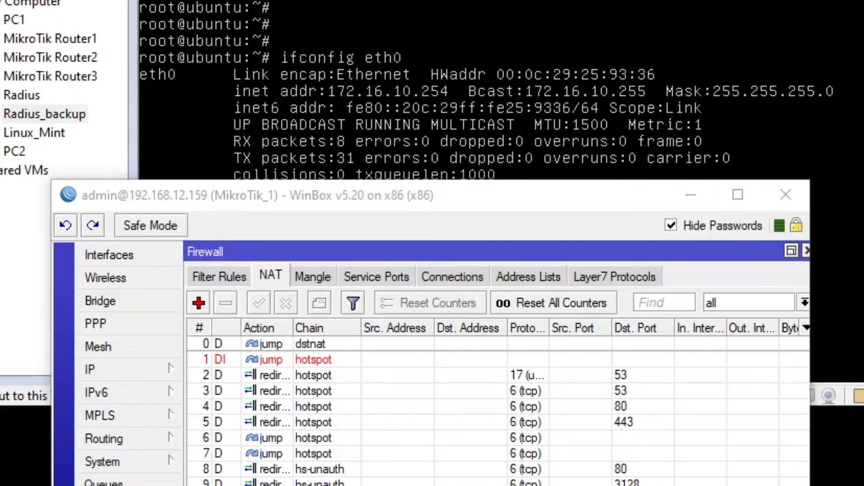
{"action": "left_click_drag", "start_coordinate": [0, 188], "coordinate": [64, 53]}
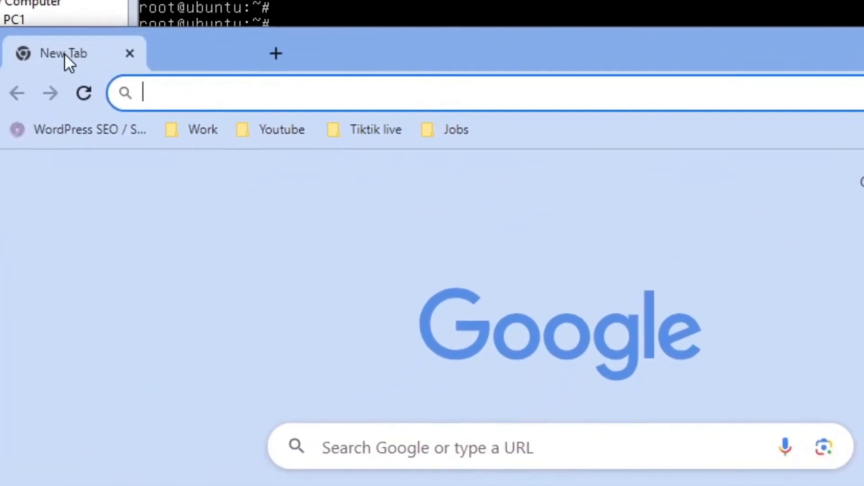
Enter 192.168.12.159:8081/radiusmanager/admin in Chrome's address bar and load it
{"action": "left_click", "coordinate": [196, 100]}
{"action": "type", "text": "10"}
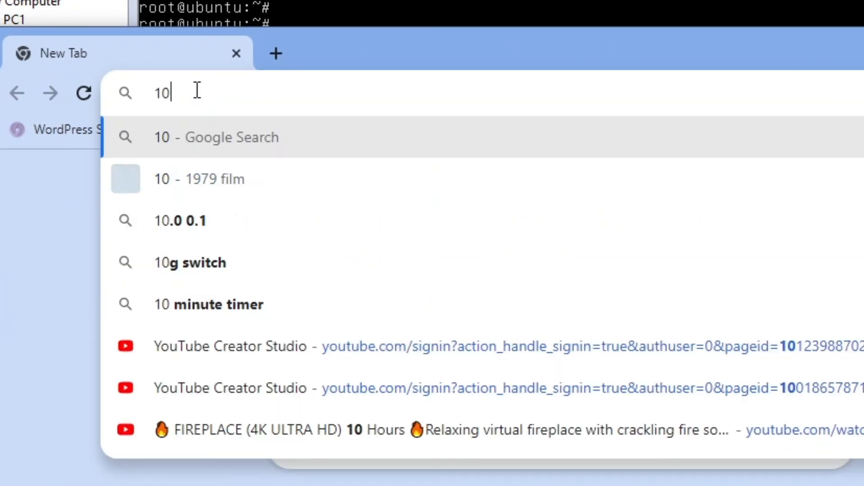
{"action": "key", "text": "BackSpace"}
{"action": "type", "text": "72.16."}
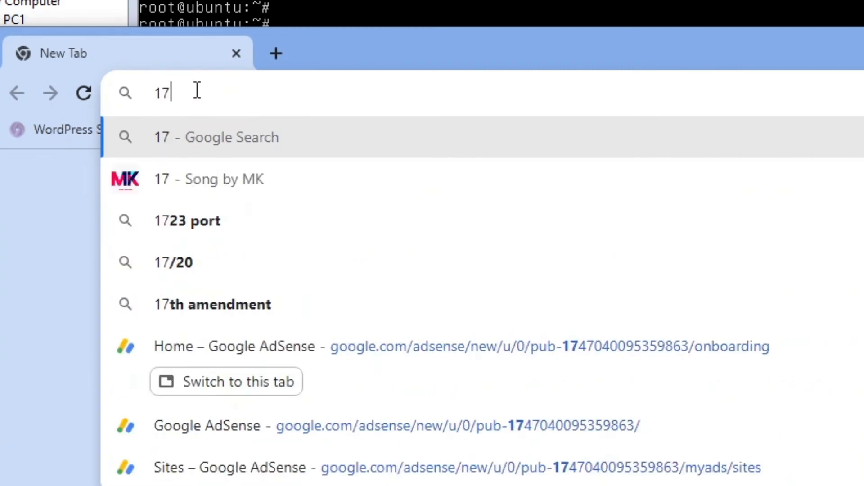
{"action": "key", "text": "BackSpace"}
{"action": "key", "text": "BackSpace"}
{"action": "key", "text": "BackSpace"}
{"action": "key", "text": "BackSpace"}
{"action": "key", "text": "BackSpace"}
{"action": "key", "text": "BackSpace"}
{"action": "key", "text": "BackSpace"}
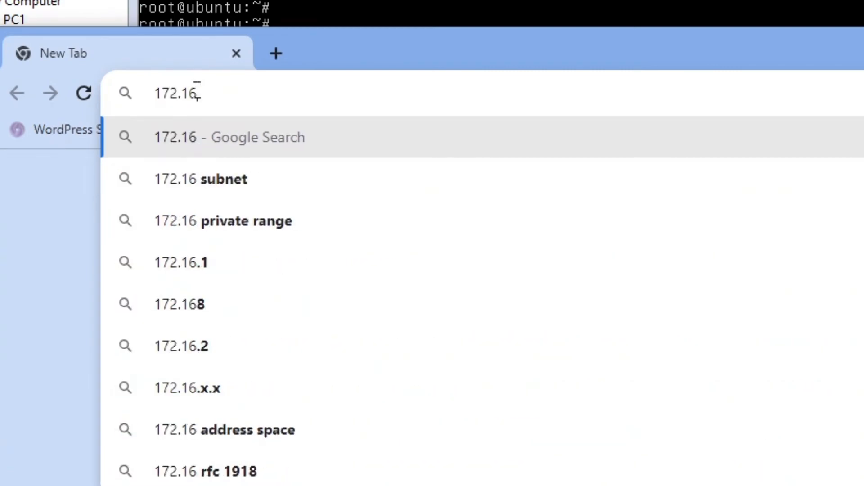
{"action": "type", "text": "192.16"}
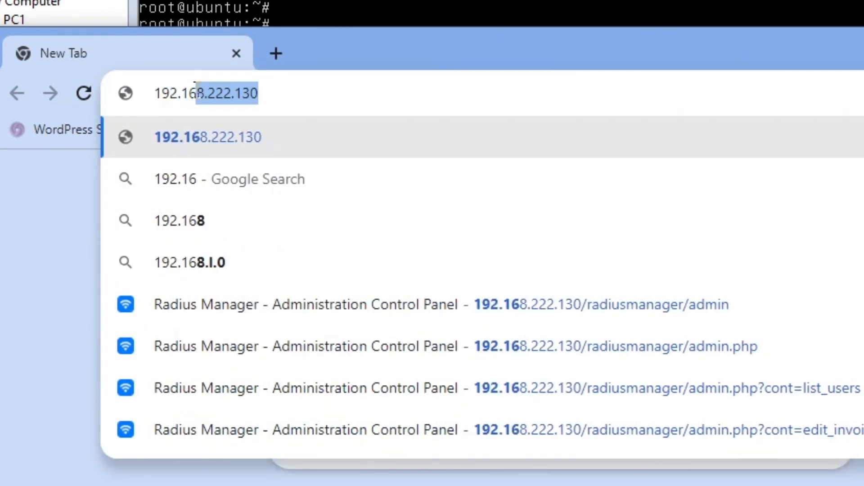
{"action": "type", "text": "8.12.159"}
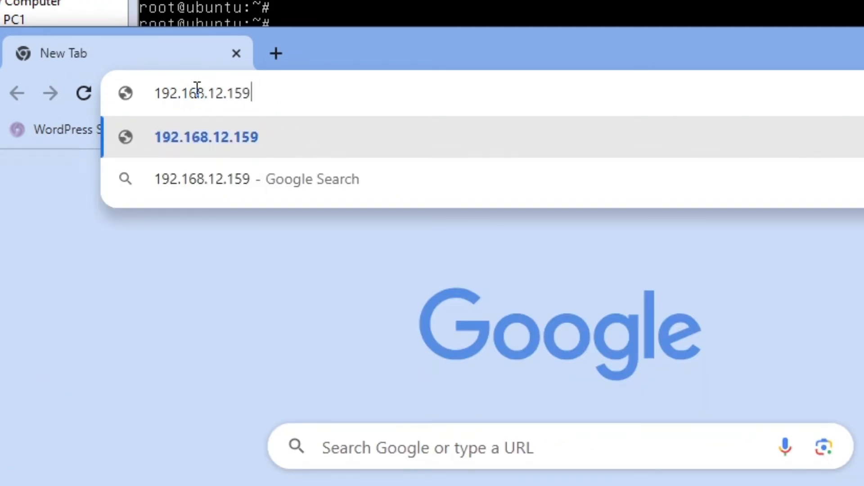
{"action": "type", "text": ":8081"}
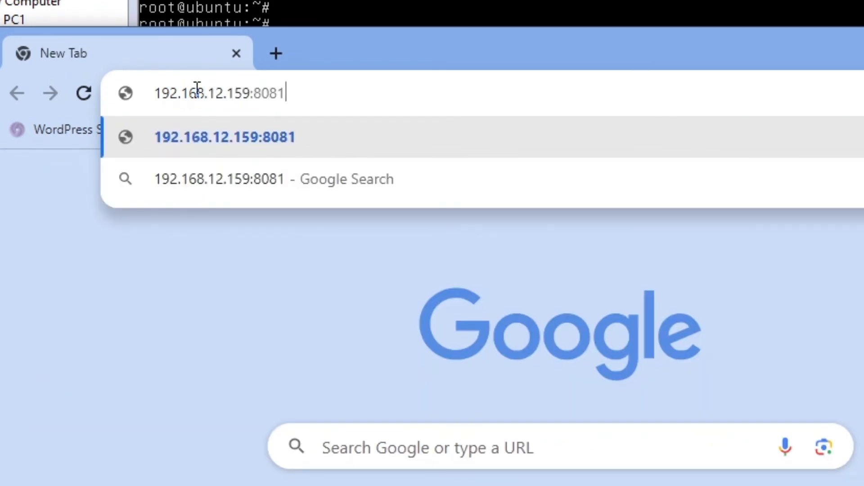
{"action": "type", "text": "/radiu"}
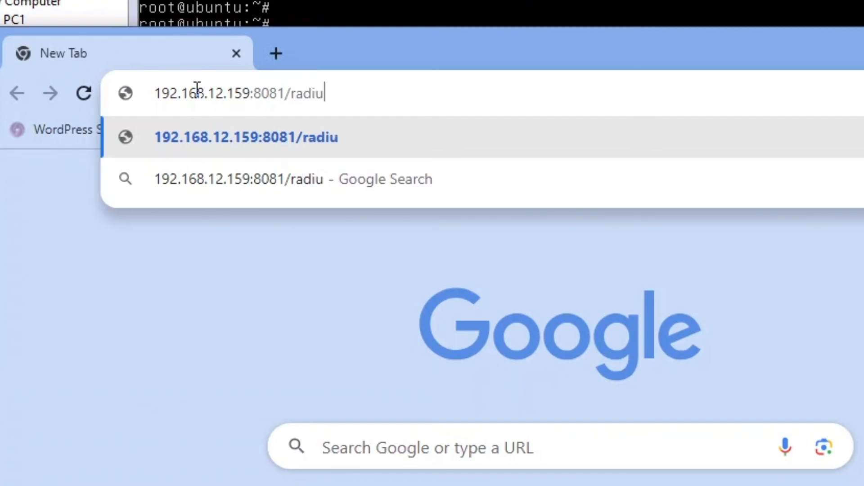
{"action": "type", "text": "smanager/adm.o"}
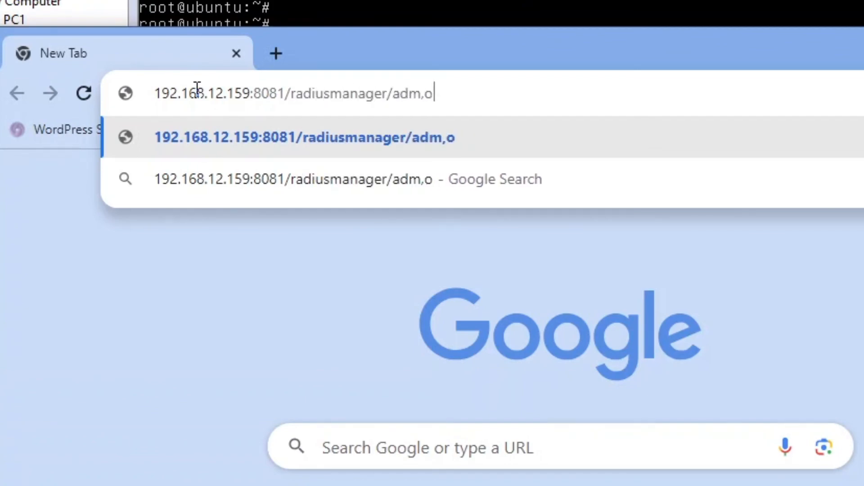
{"action": "key", "text": "BackSpace"}
{"action": "key", "text": "BackSpace"}
{"action": "type", "text": "om"}
{"action": "key", "text": "Return"}
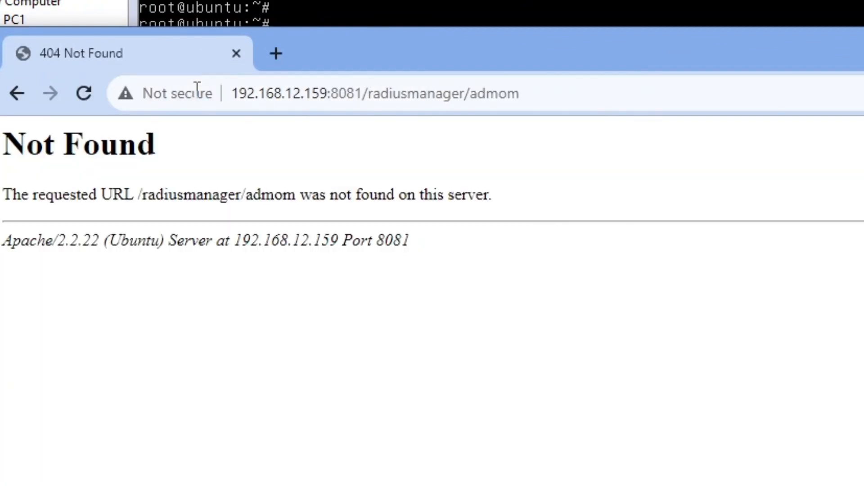
Correct the mistyped path to reach the Radius Manager admin login page
{"action": "triple_click", "coordinate": [542, 97]}
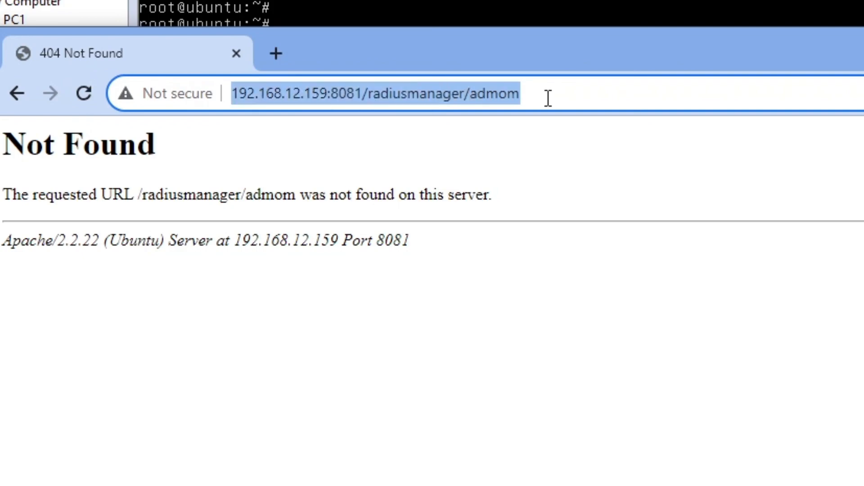
{"action": "left_click", "coordinate": [548, 98]}
{"action": "key", "text": "BackSpace"}
{"action": "key", "text": "BackSpace"}
{"action": "type", "text": "in"}
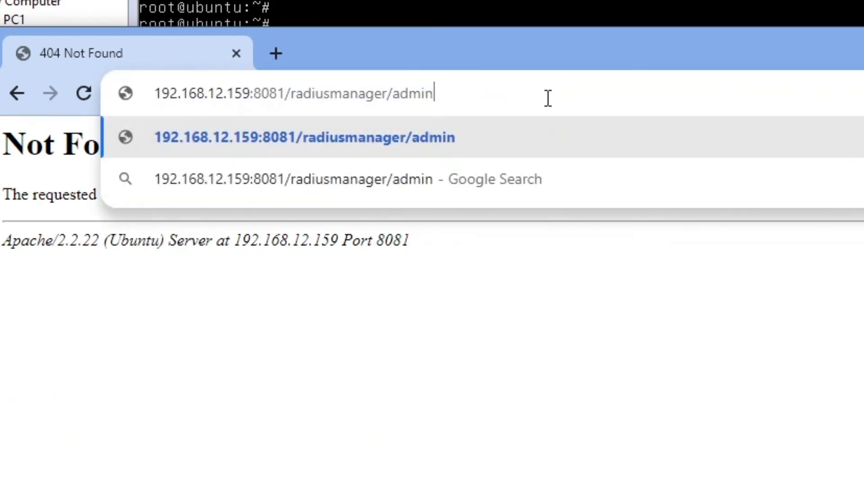
{"action": "key", "text": "Return"}
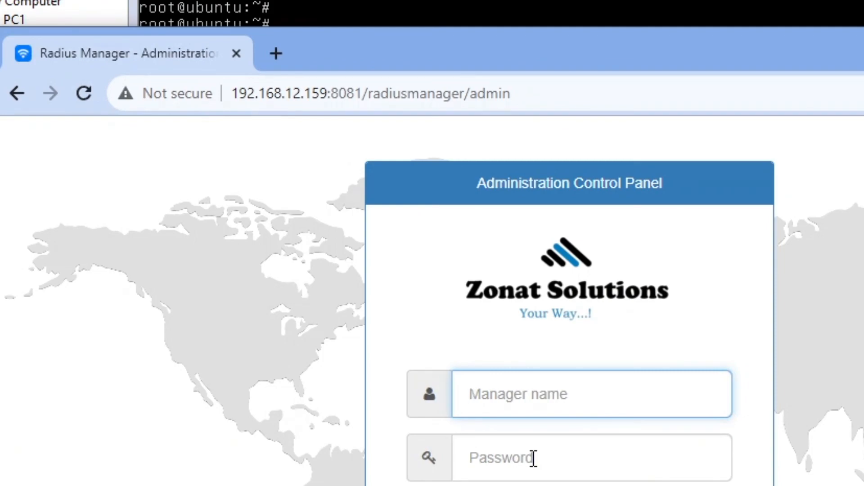
{"action": "left_click_drag", "start_coordinate": [334, 59], "coordinate": [863, 185]}
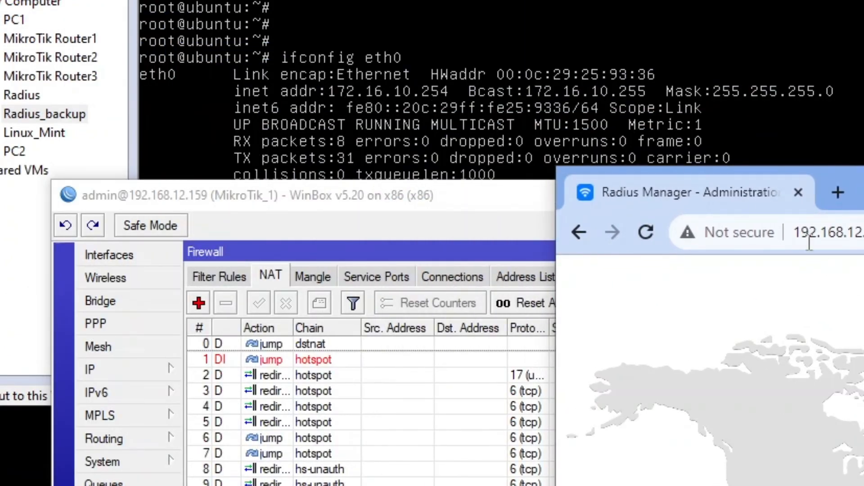
Show the router's IP Address List and select the 192.168.12.159/24 entry on ether1
{"action": "left_click", "coordinate": [175, 369]}
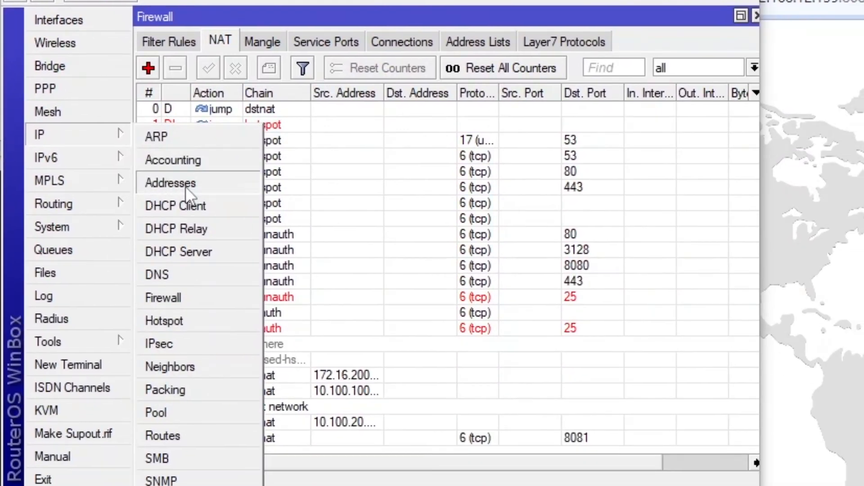
{"action": "left_click", "coordinate": [215, 343]}
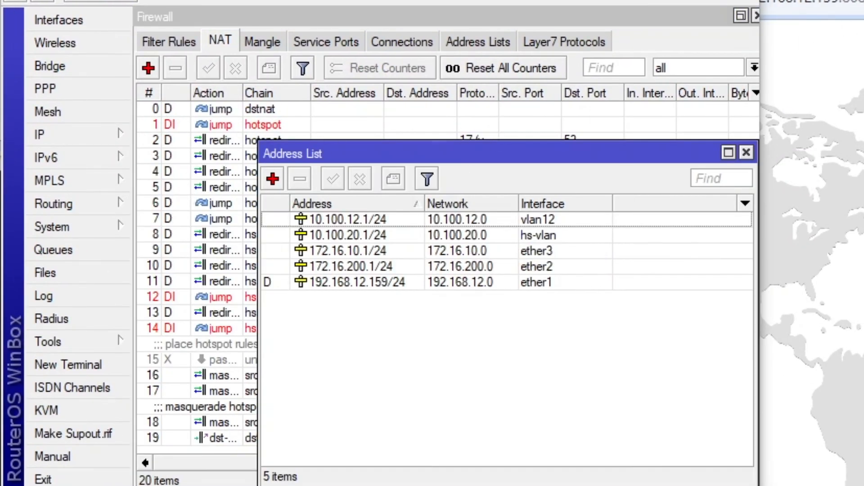
{"action": "left_click_drag", "start_coordinate": [810, 0], "coordinate": [621, 1]}
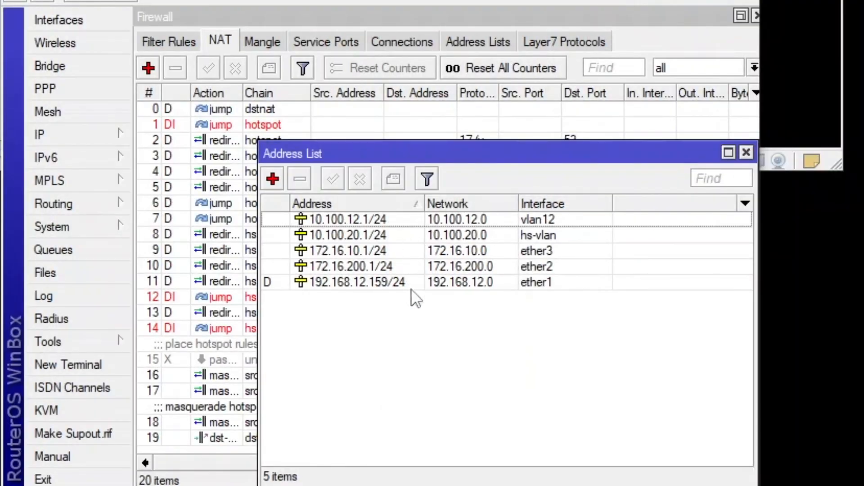
{"action": "left_click", "coordinate": [369, 284]}
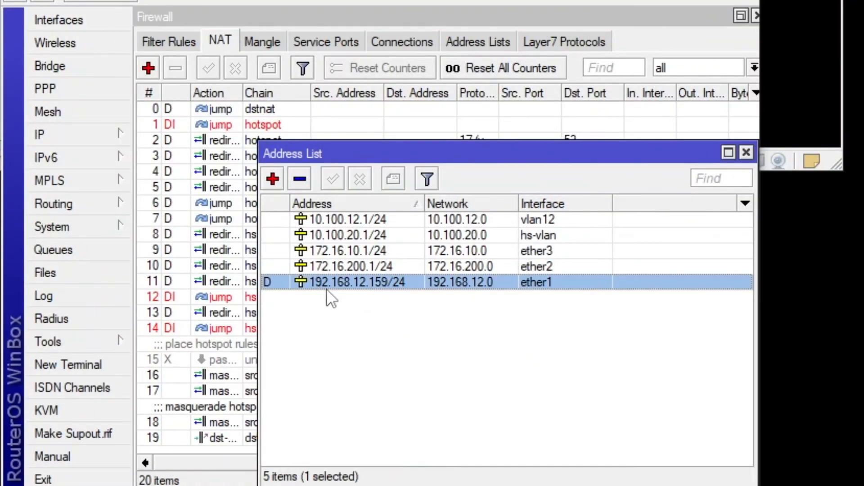